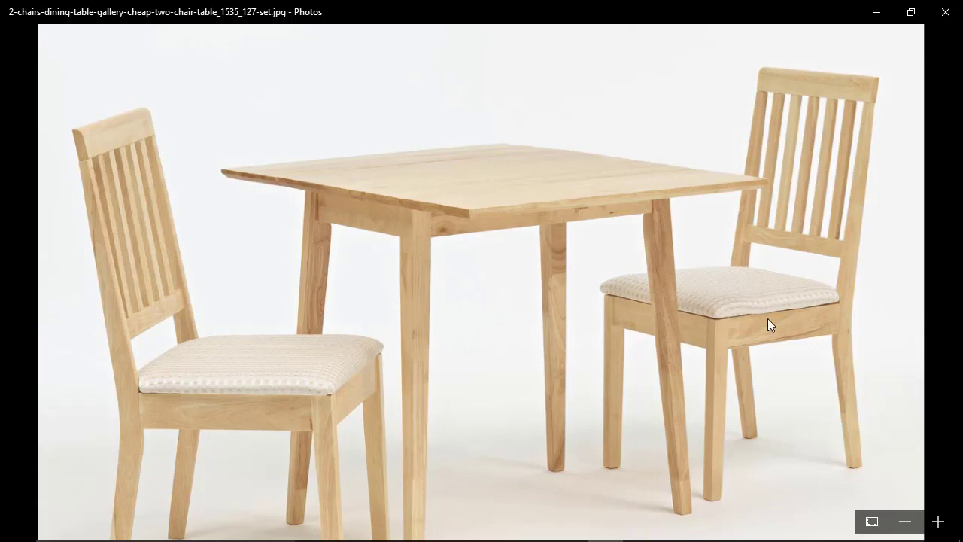
Create a polygon cube with default dimensions at the grid origin, at the middle of the tabletop slab
scroll(602, 301, "down", 1)
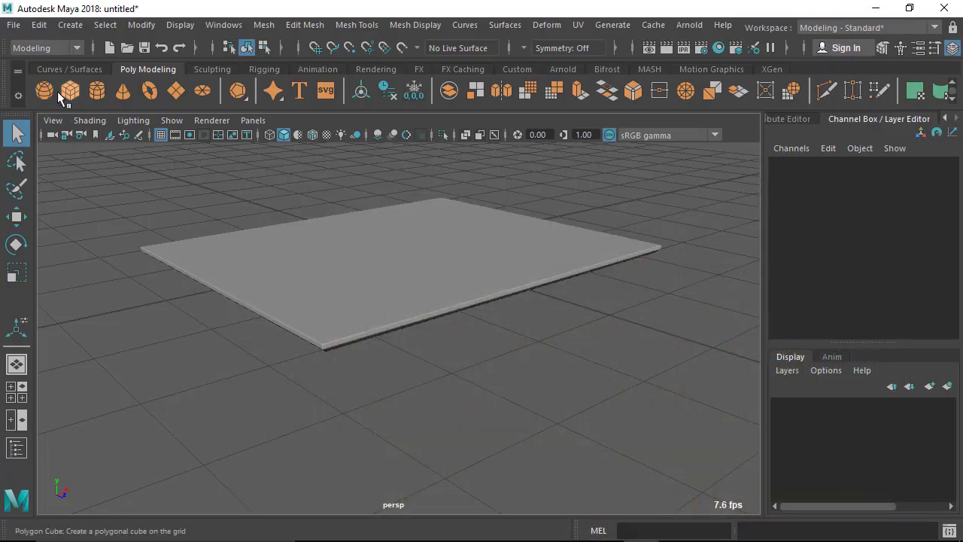
left_click(69, 90)
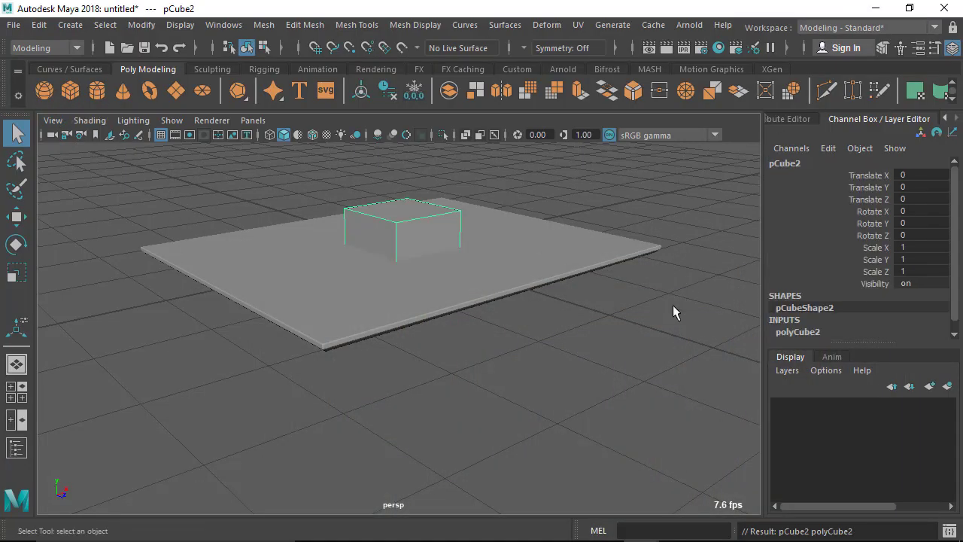
right_click_drag(701, 308, 417, 315, "alt")
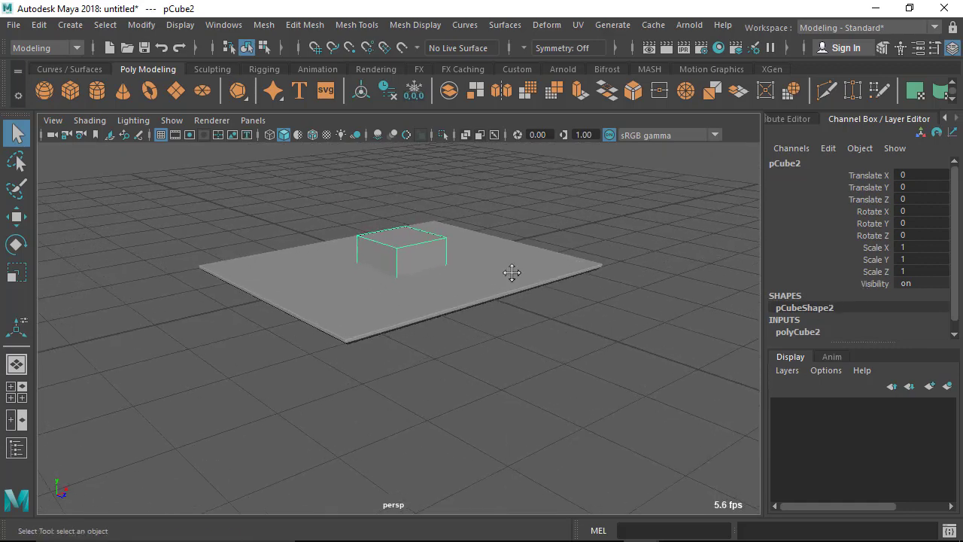
middle_click_drag(512, 272, 493, 314, "alt")
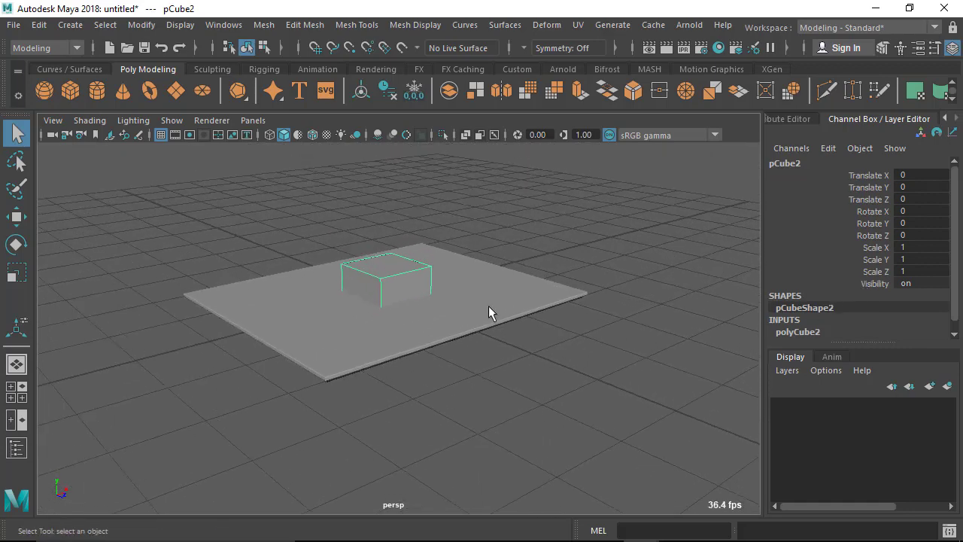
Raise the tabletop slab straight up above the new cube, to a Translate Y of about 2.546
left_click(489, 306)
right_click_drag(489, 306, 426, 342, "alt")
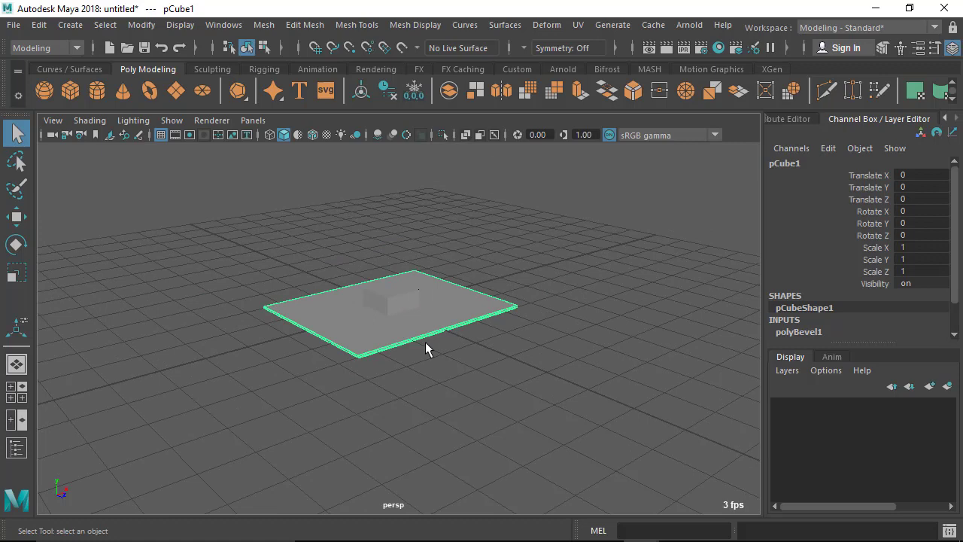
key("w")
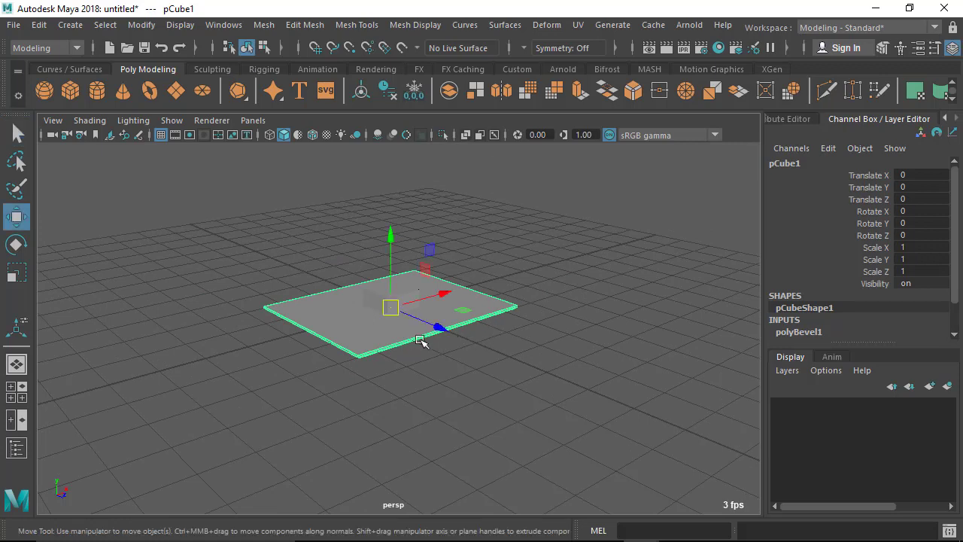
scroll(398, 328, "up", 3)
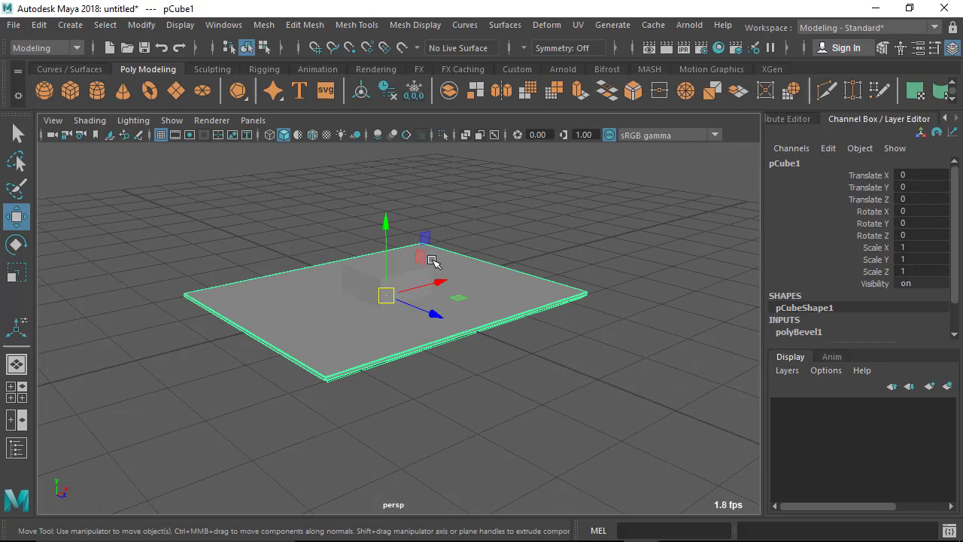
key("w")
left_click_drag(387, 253, 407, 129)
scroll(462, 308, "down", 4)
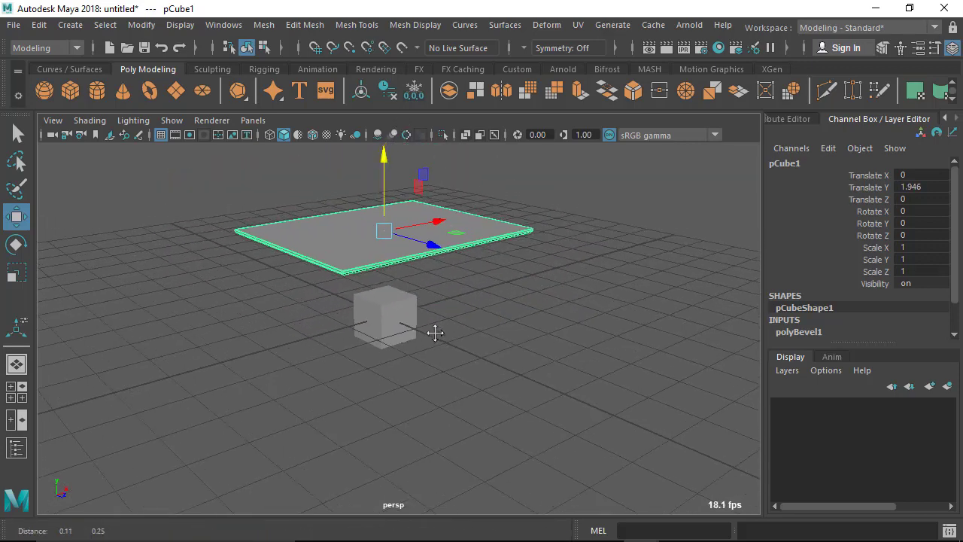
scroll(441, 368, "down", 3)
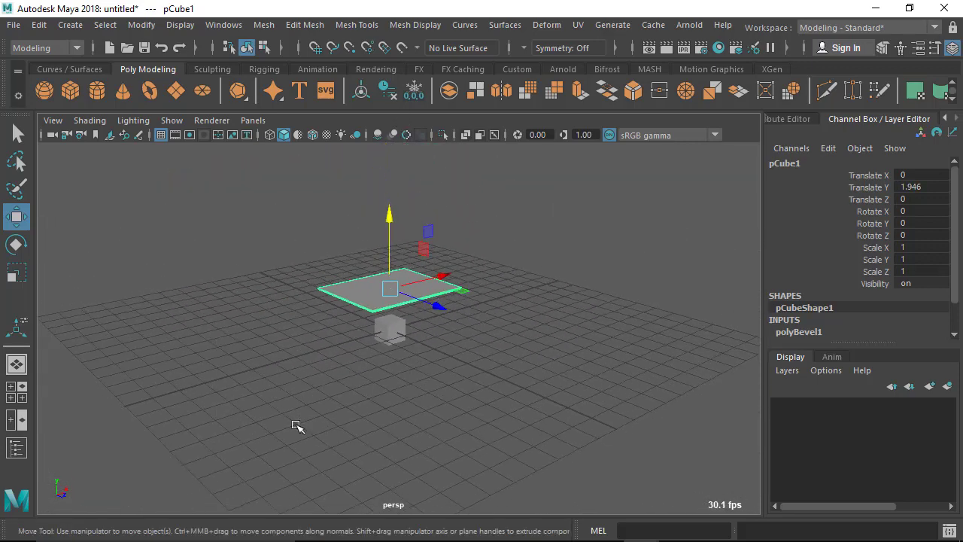
left_click_drag(454, 419, 360, 249, "alt")
left_click_drag(362, 167, 360, 126)
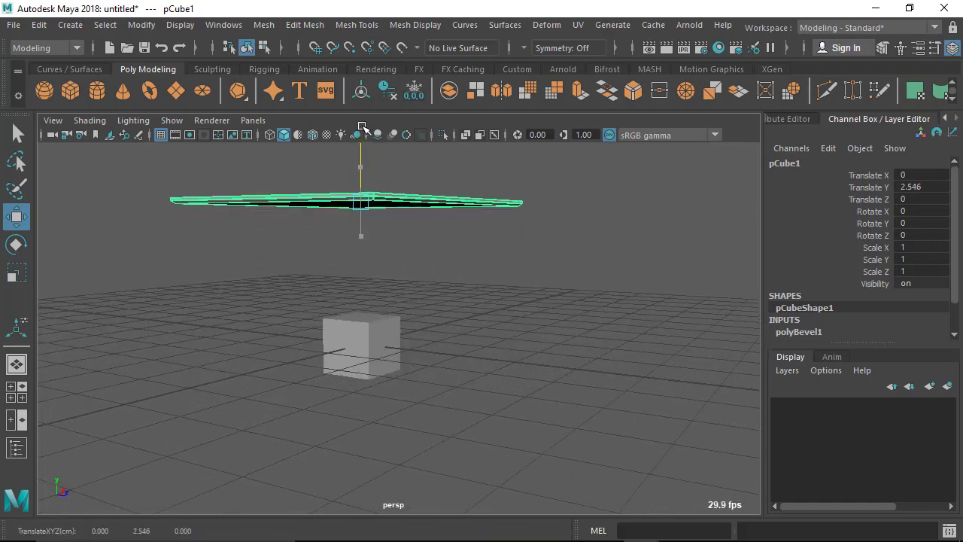
Move the new cube up along the vertical axis to a Translate Y of about 0.494
left_click_drag(366, 340, 387, 339, "alt")
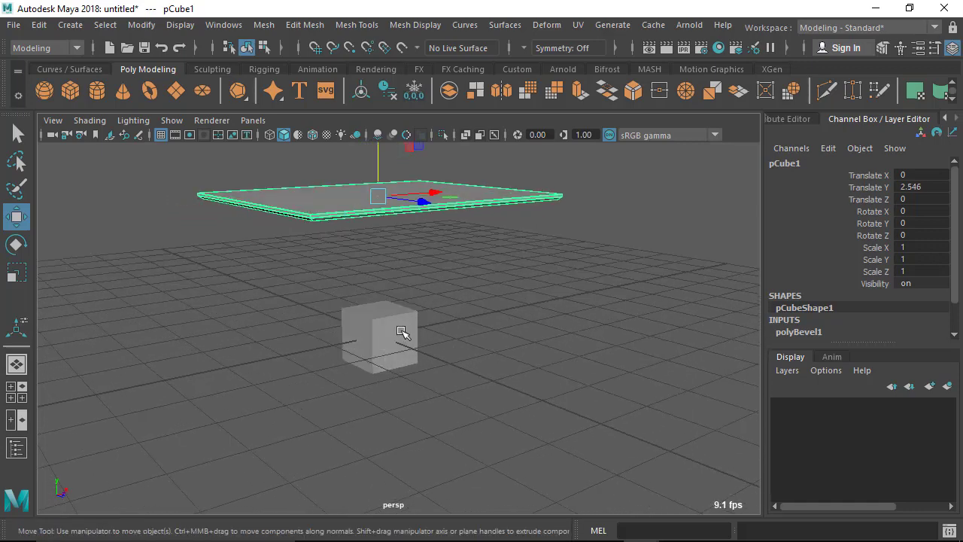
left_click(403, 339)
left_click_drag(381, 278, 380, 244)
right_click_drag(380, 244, 429, 323, "alt")
scroll(804, 337, "down", 1)
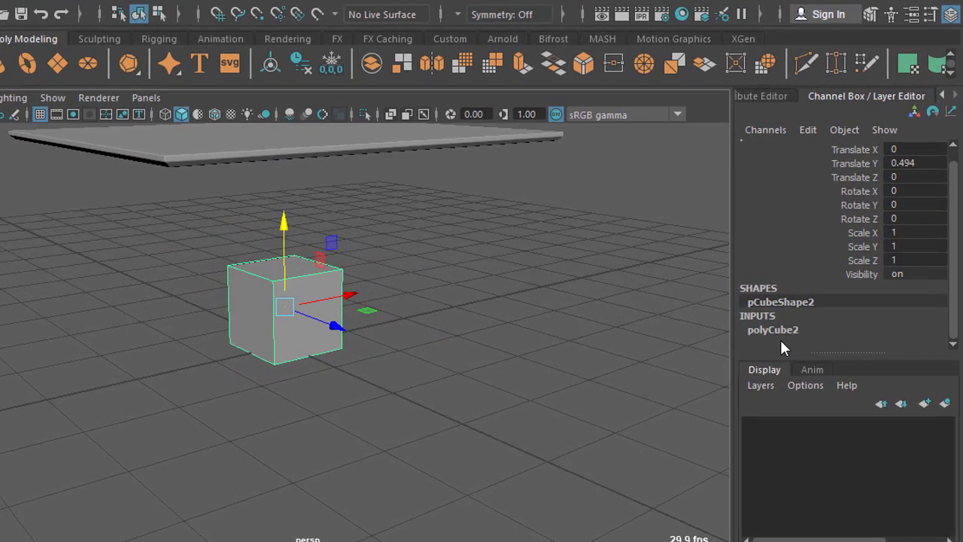
Set the cube's Height to 2.7 in its polyCube2 inputs to form a tall table leg
left_click(762, 330)
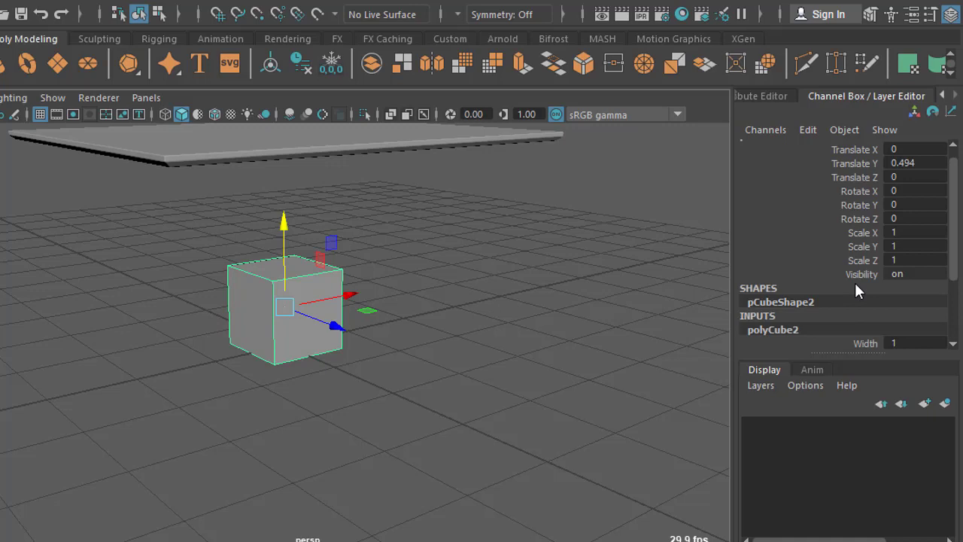
scroll(836, 256, "down", 2)
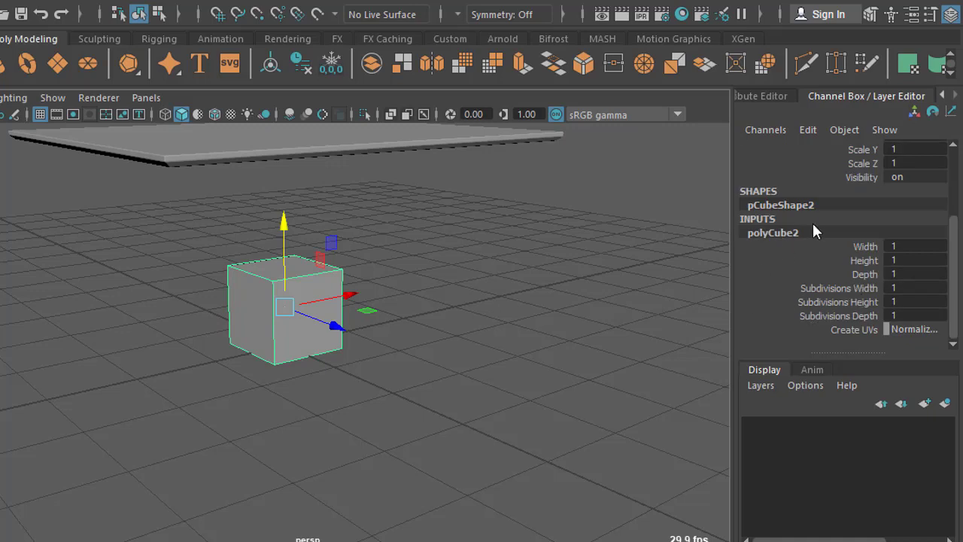
left_click(868, 259)
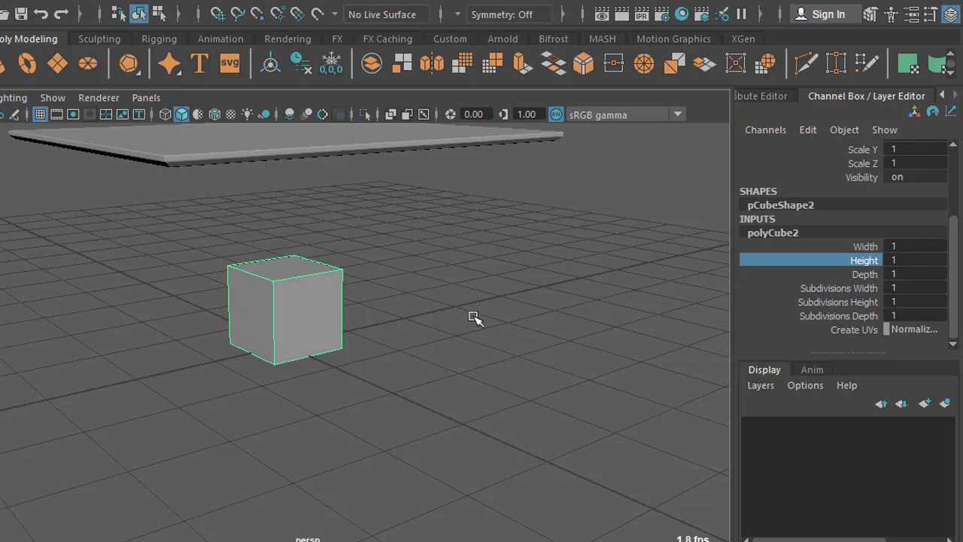
middle_click_drag(439, 326, 455, 332)
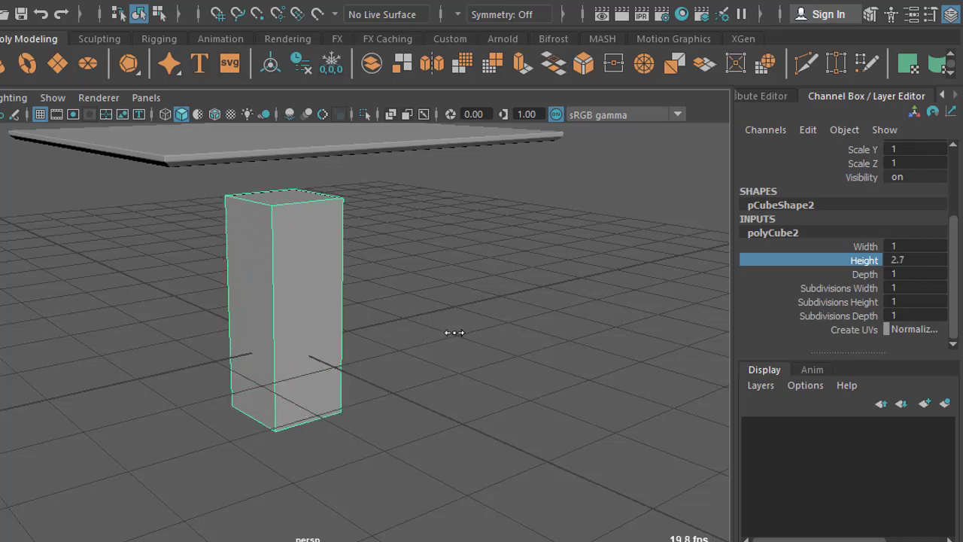
Examine the leg and tabletop proportions from several perspective angles, in the four-view layout and in the top view
left_click_drag(537, 273, 607, 283, "alt")
left_click_drag(497, 333, 483, 315, "alt")
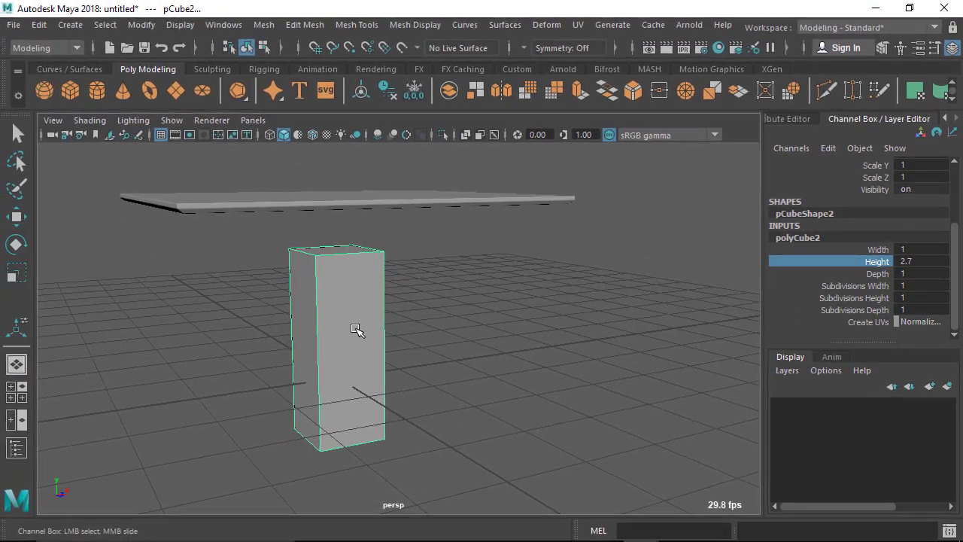
left_click_drag(264, 335, 319, 343, "alt")
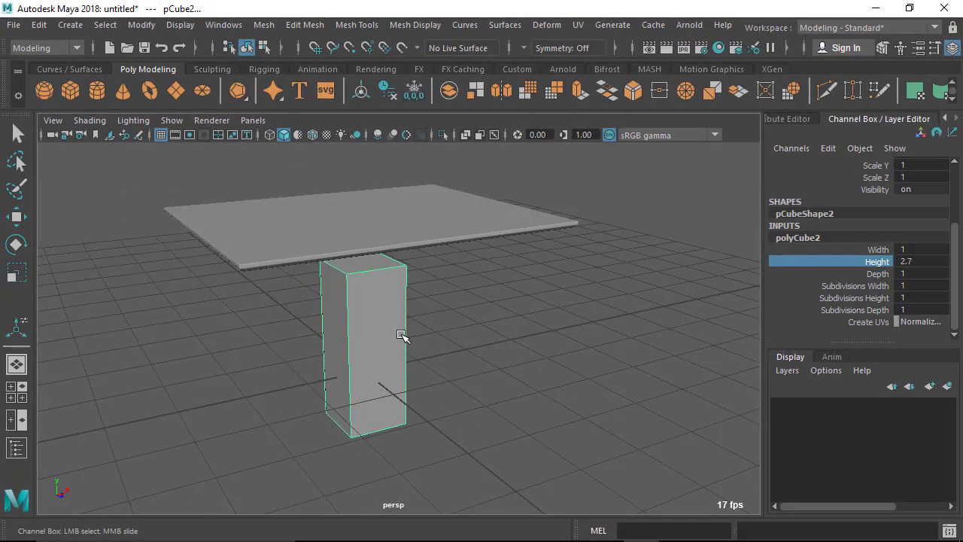
left_click_drag(292, 306, 338, 319, "alt")
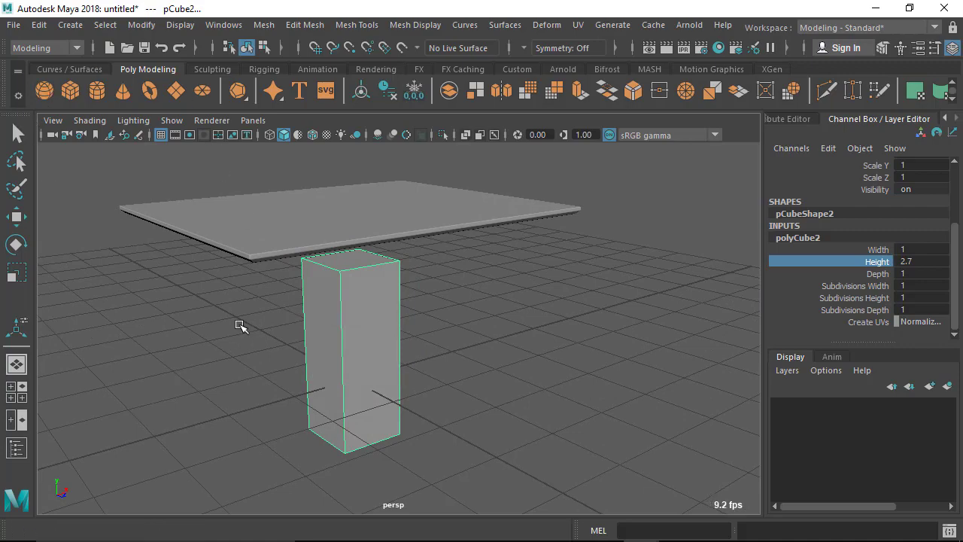
mouse_move(241, 327)
left_mouse_down("alt")
mouse_move(361, 353)
mouse_move(415, 319)
mouse_move(223, 329)
mouse_move(236, 332)
left_mouse_up("alt")
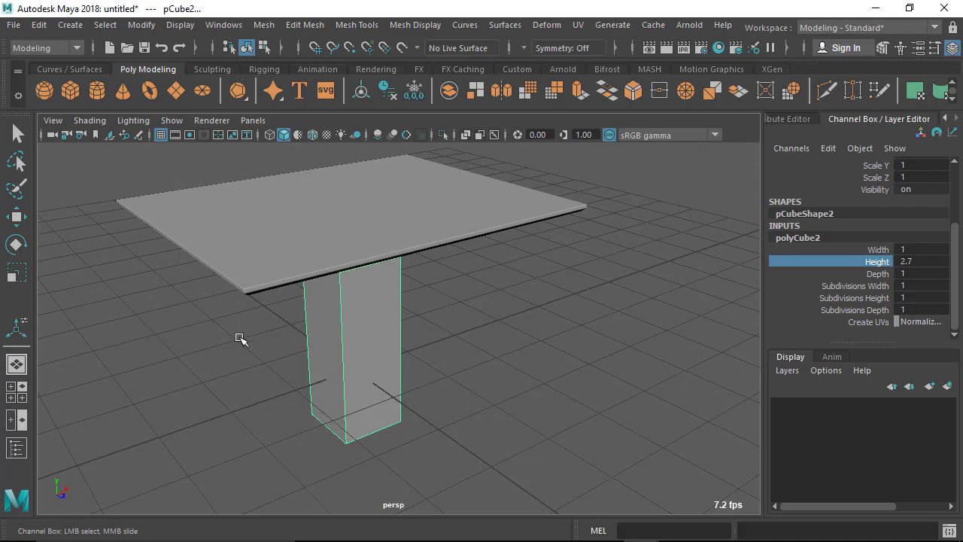
mouse_move(215, 323)
left_mouse_down("alt")
mouse_move(393, 333)
mouse_move(462, 308)
mouse_move(368, 289)
mouse_move(253, 301)
mouse_move(215, 323)
mouse_move(217, 335)
mouse_move(239, 336)
mouse_move(191, 308)
mouse_move(211, 318)
left_mouse_up("alt")
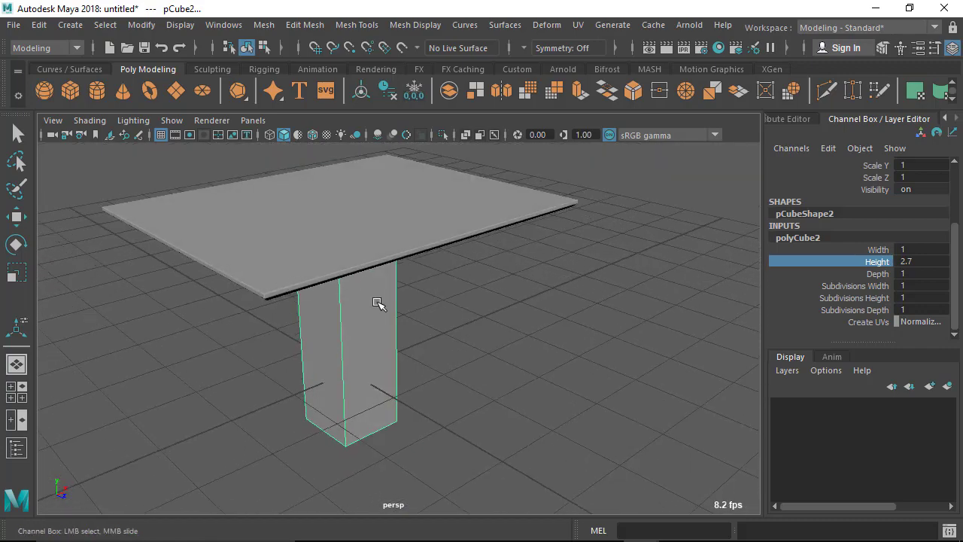
middle_click_drag(366, 254, 215, 264, "alt")
left_click_drag(216, 264, 382, 327, "alt")
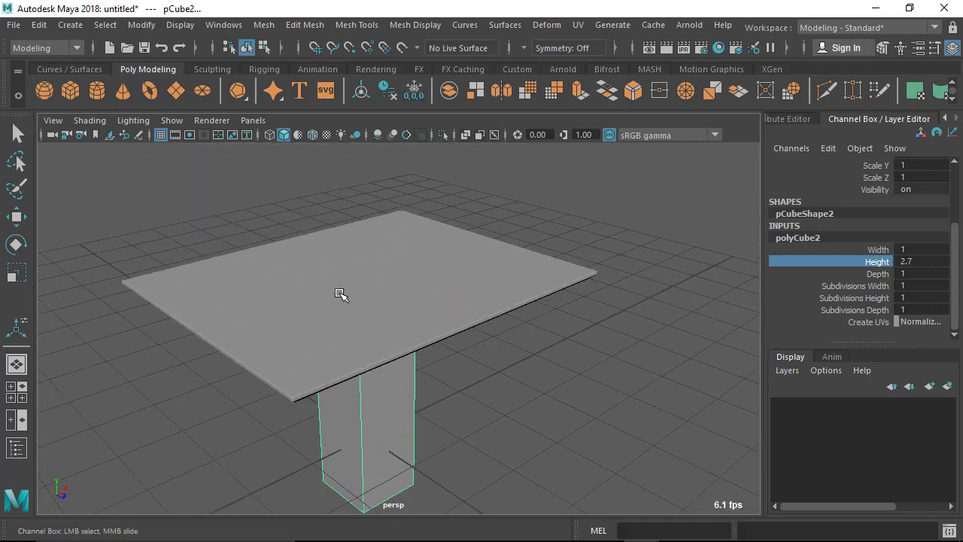
right_click_drag(340, 295, 335, 327, "alt")
left_click_drag(335, 327, 294, 367, "alt")
key("space")
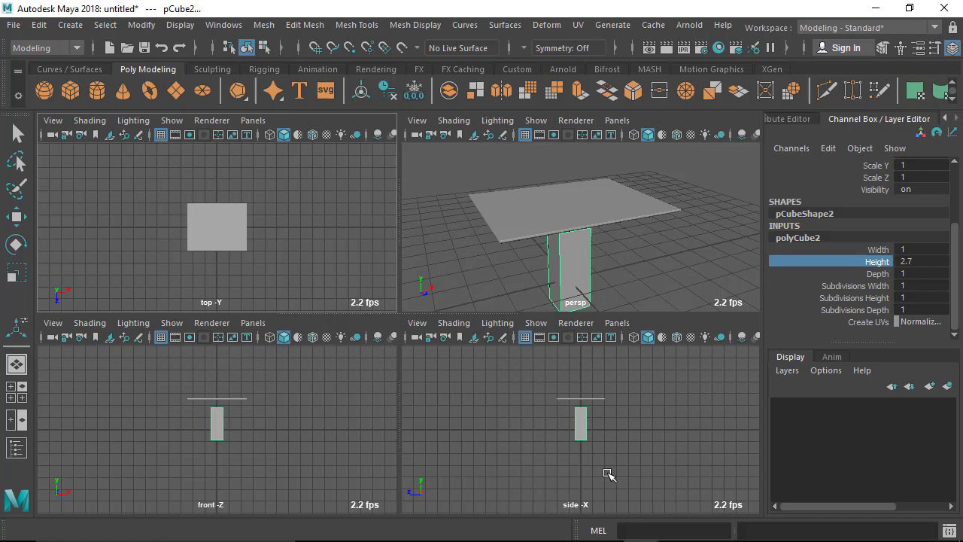
key("space")
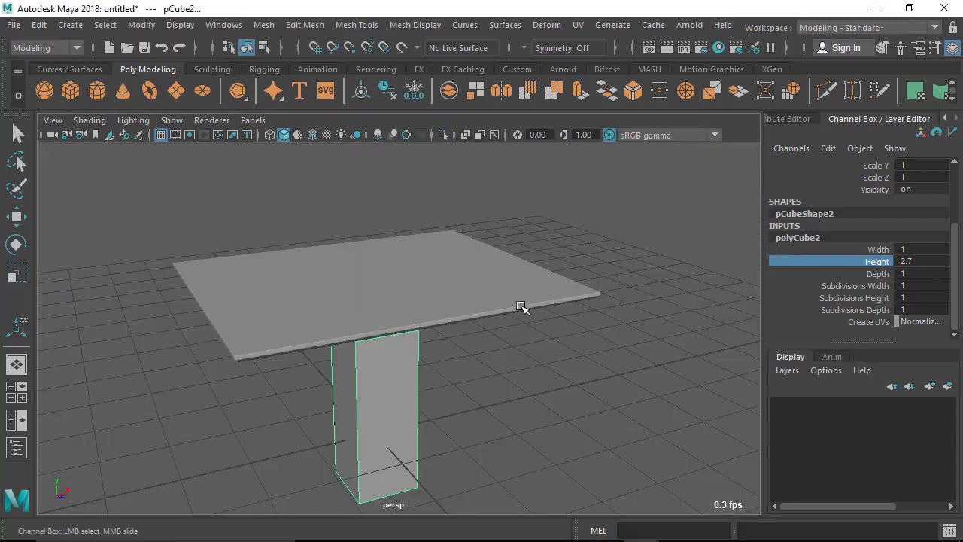
key("space")
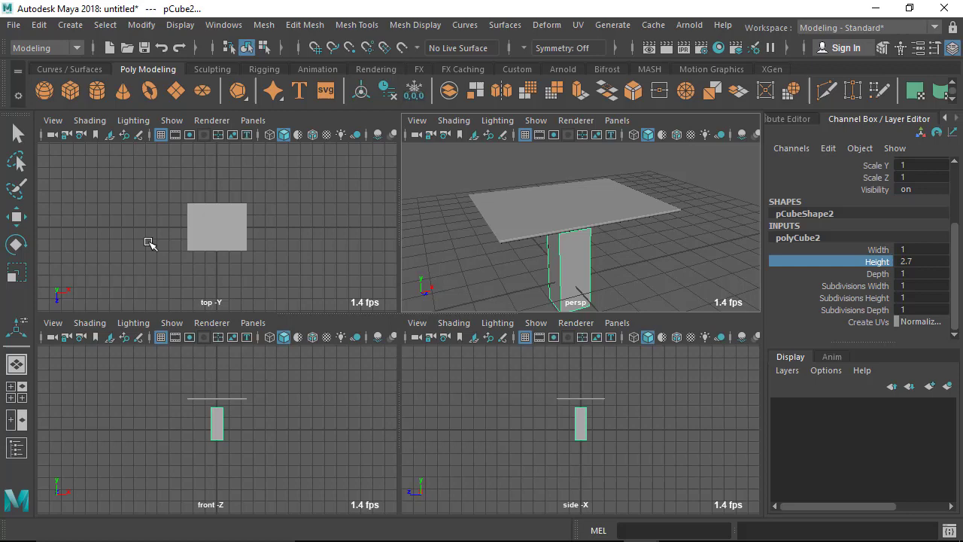
key("space")
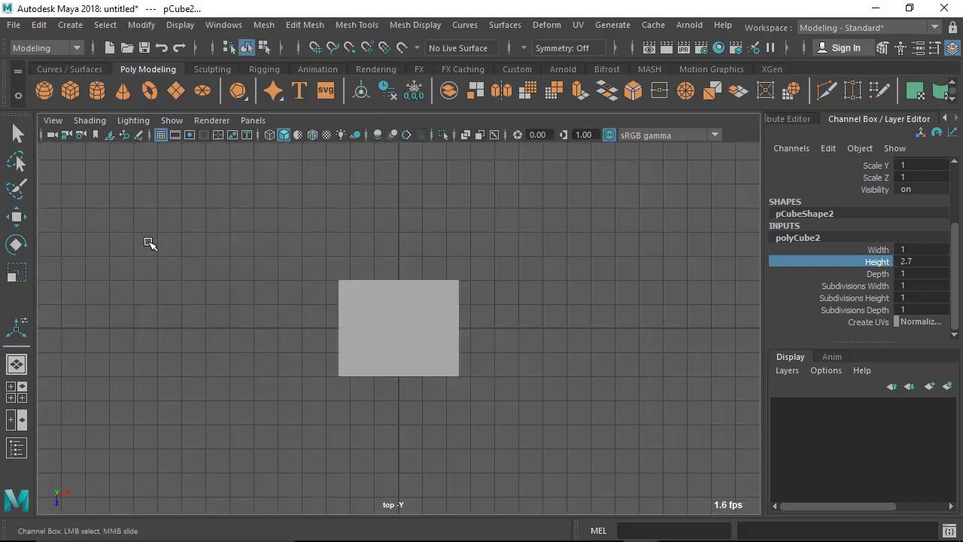
key("space")
key("space")
Set the leg's Width and Depth together to 0.4 to make it slender
left_click_drag(559, 311, 539, 350, "alt")
middle_click_drag(539, 349, 323, 286, "alt")
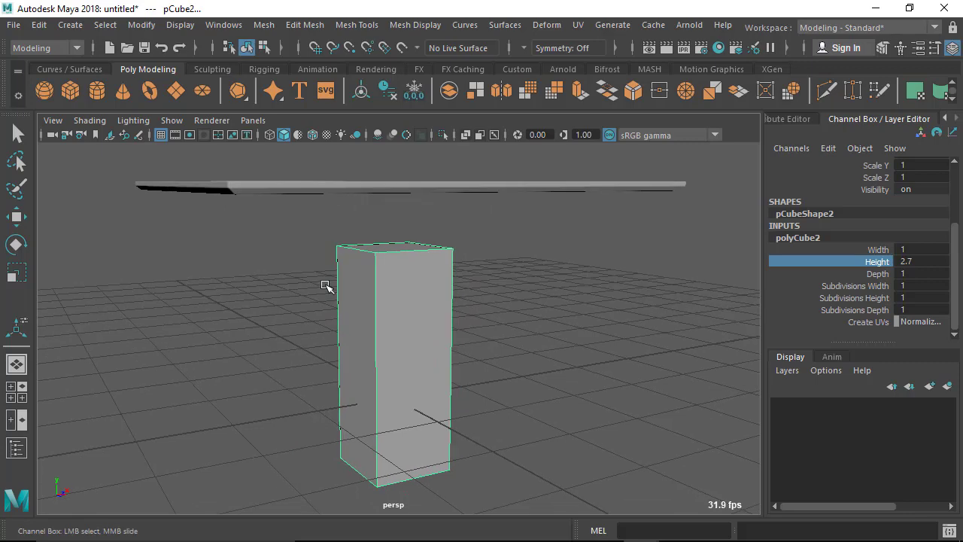
left_click(885, 250)
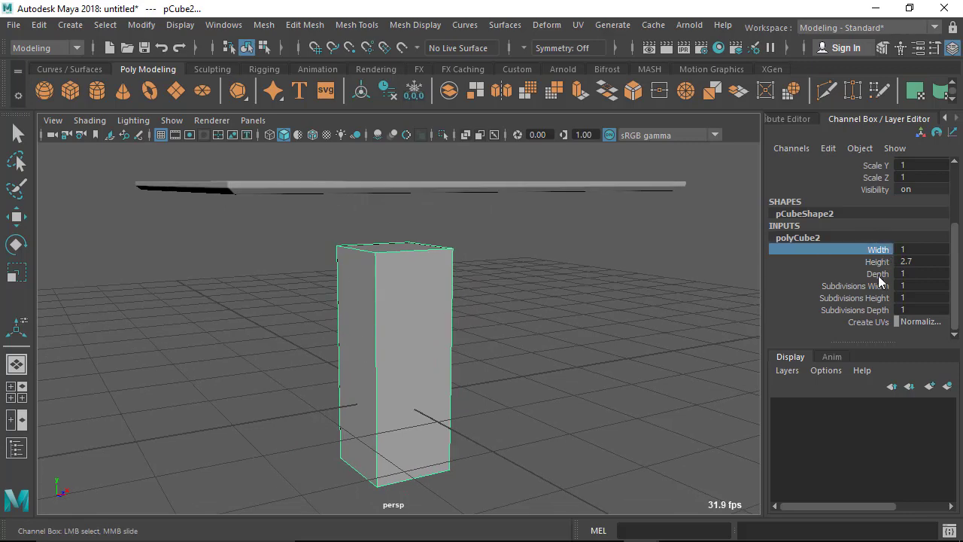
key("f")
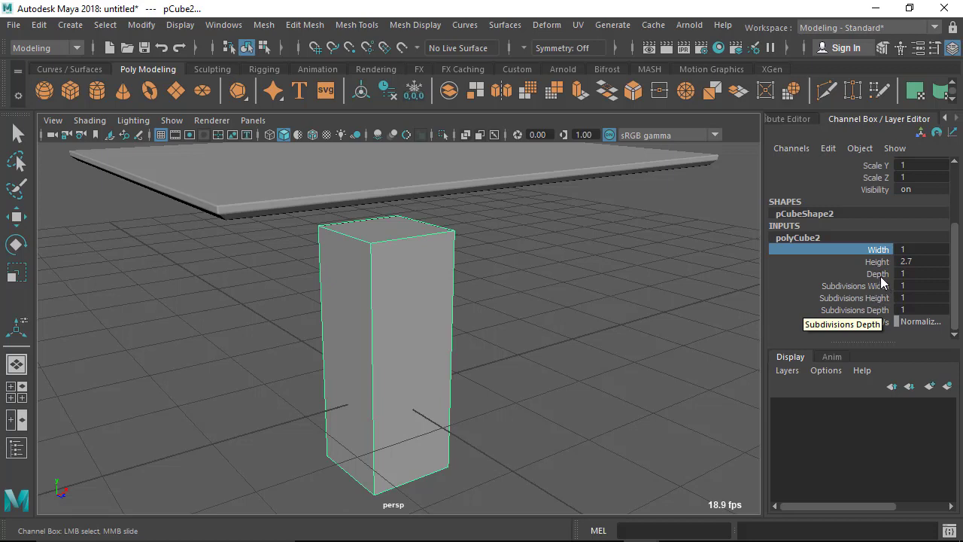
left_click(879, 274, "ctrl")
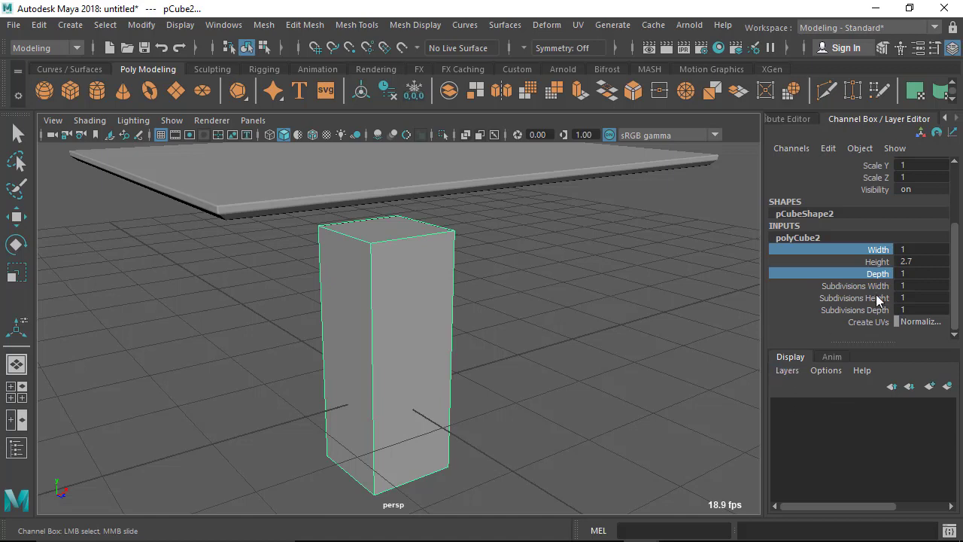
middle_click_drag(561, 297, 556, 297)
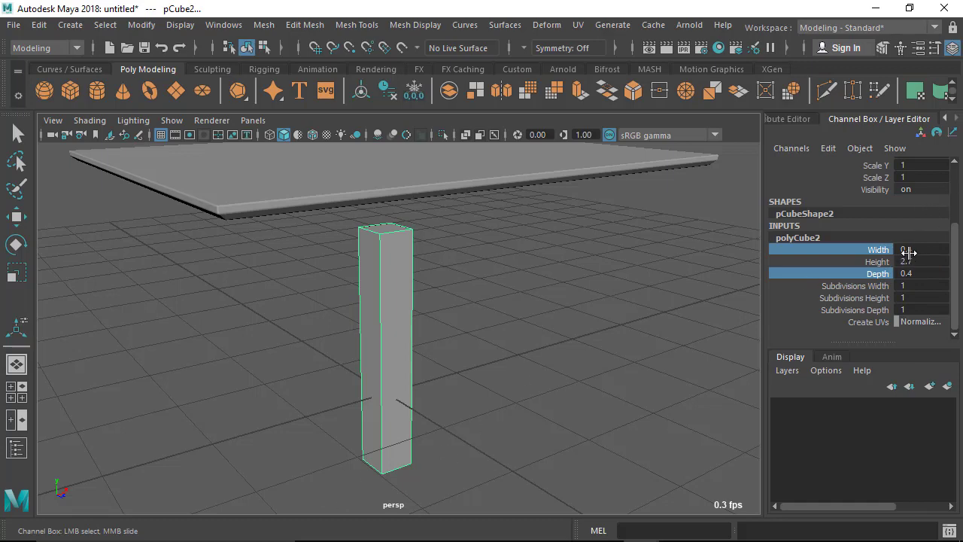
Position the leg beneath the tabletop's left end in the front view, at Translate X about -1.91 and Translate Y about 1.151
left_click_drag(344, 376, 389, 210, "alt")
key("space")
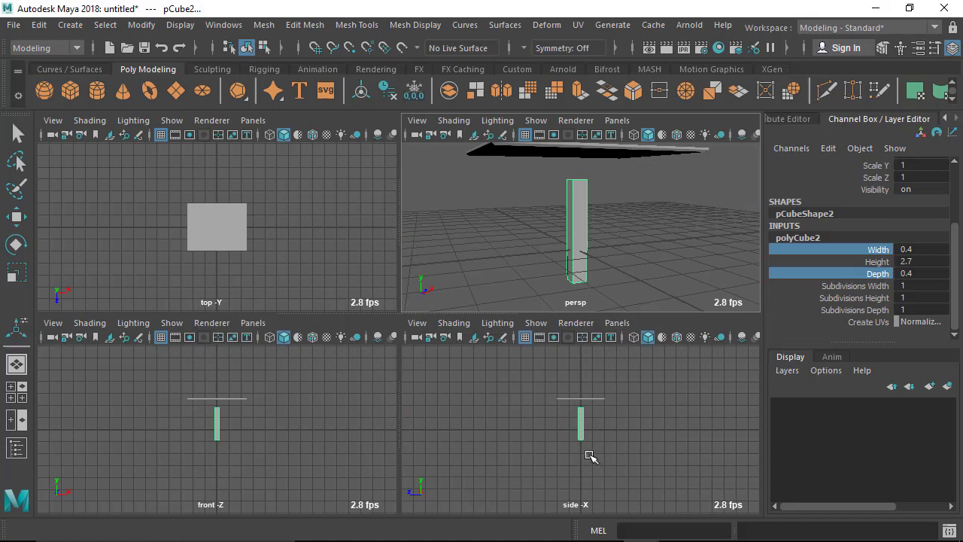
key("space")
scroll(288, 211, "up", 5)
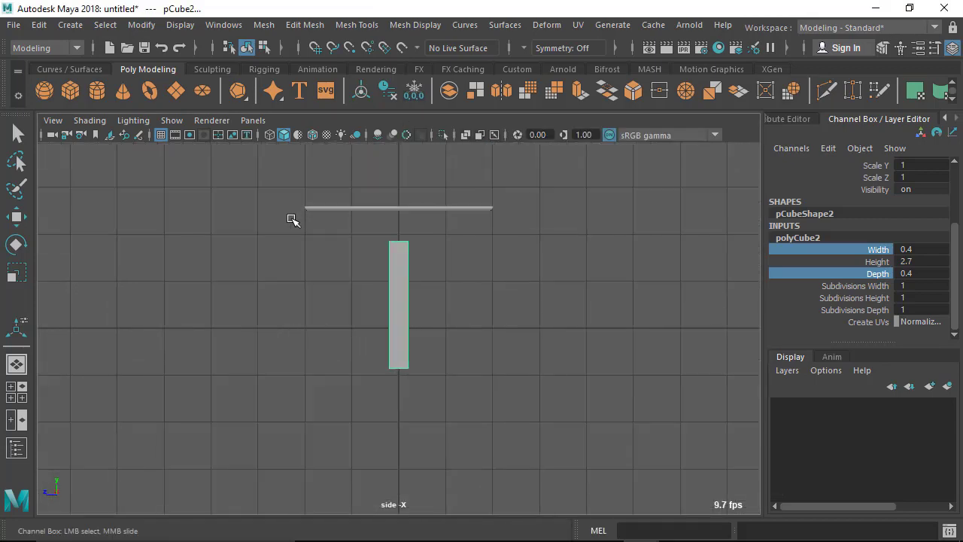
key("space")
key("space")
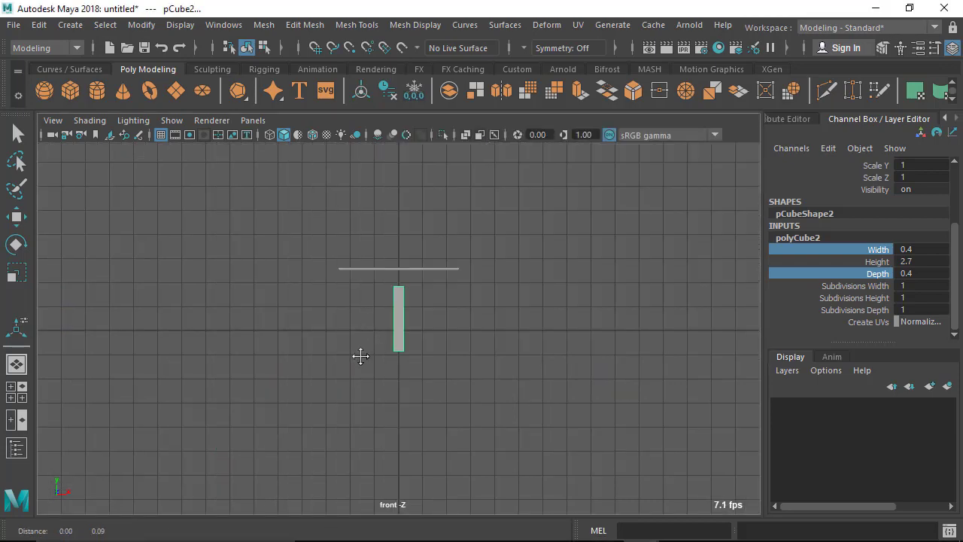
scroll(463, 428, "up", 2)
scroll(463, 429, "up", 1)
key("w")
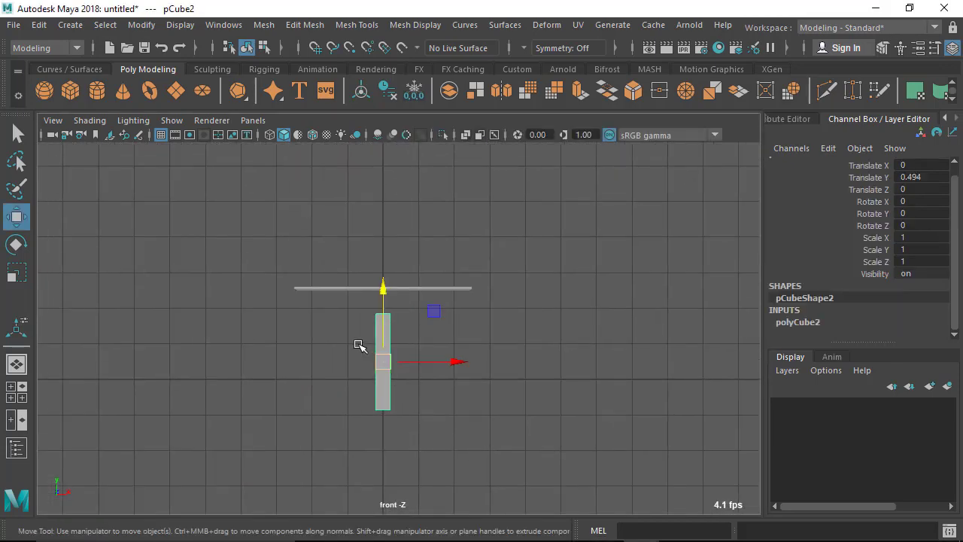
scroll(369, 402, "up", 4)
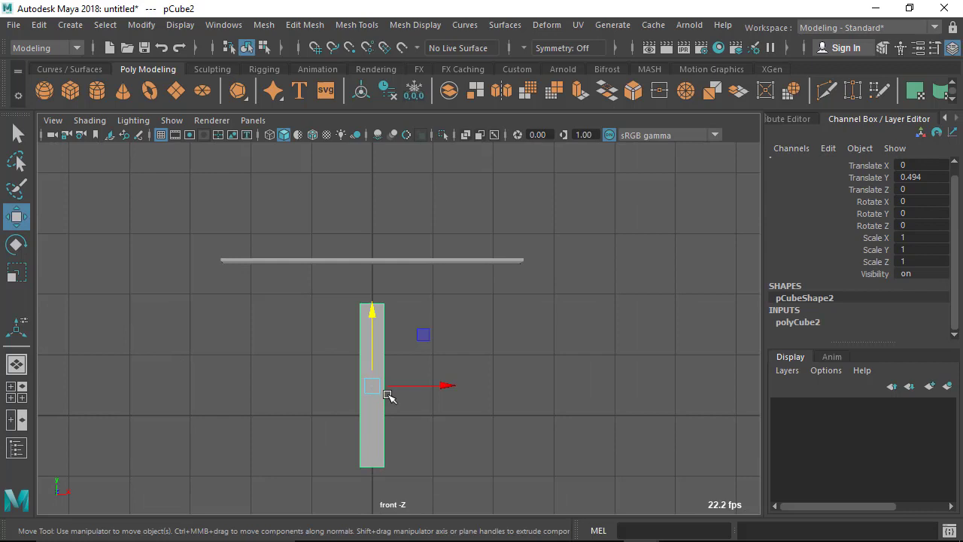
left_click_drag(432, 387, 326, 383)
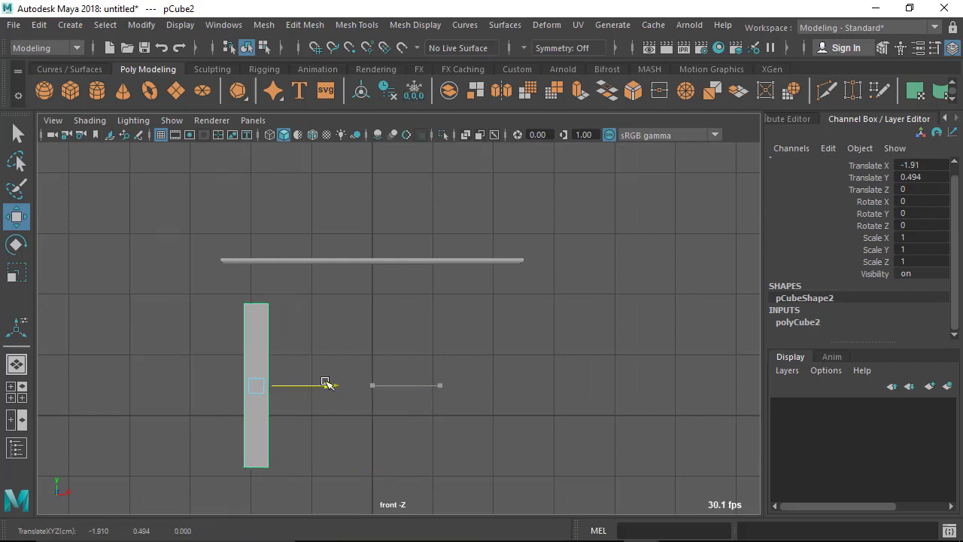
left_click_drag(257, 311, 259, 278)
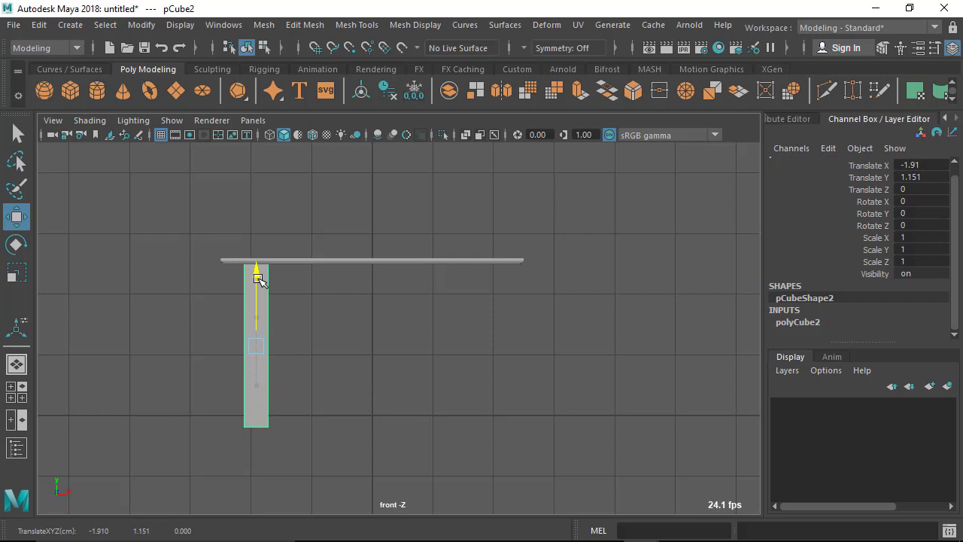
Raise the tabletop and leg together until the leg's base rests on the ground line, leaving nothing selected
left_click_drag(193, 206, 344, 330)
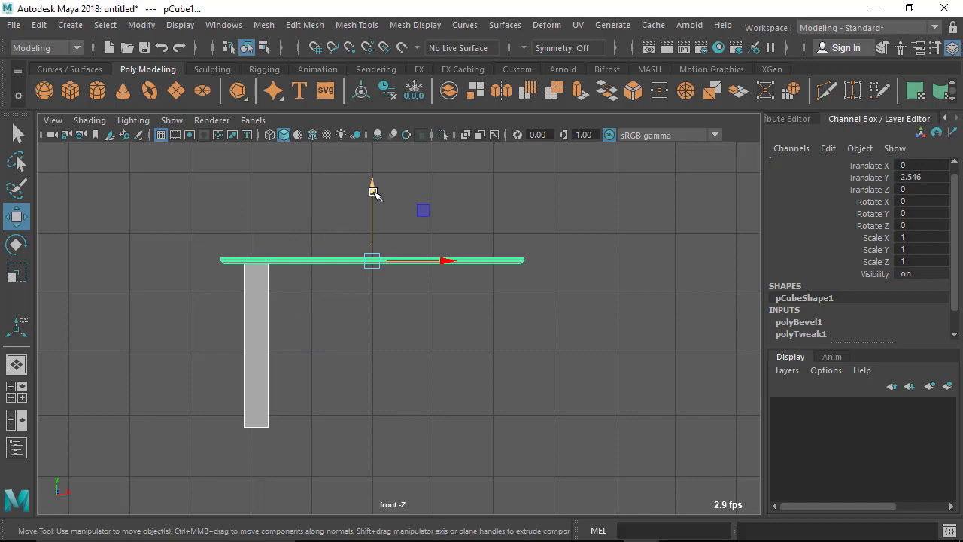
left_click_drag(374, 194, 372, 179)
left_click(458, 396)
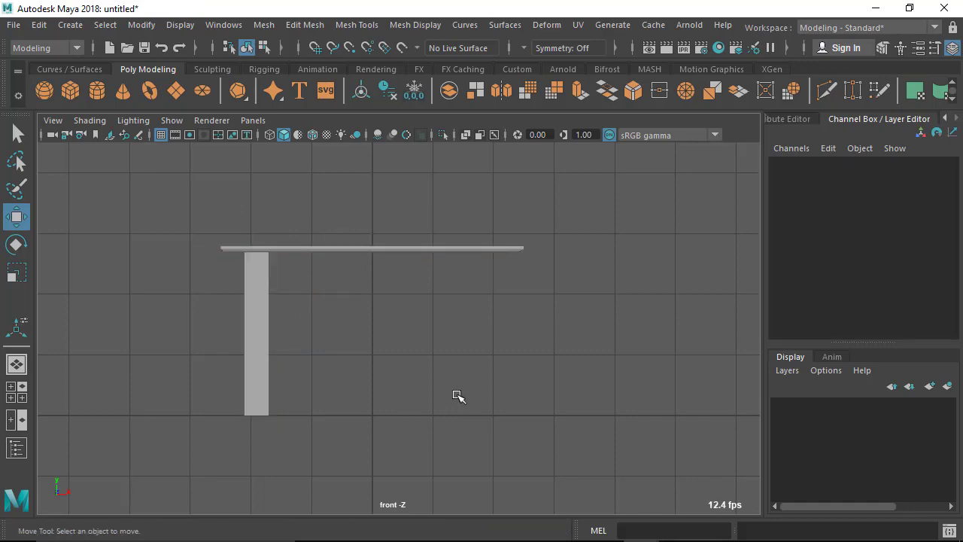
Move the leg along Z beneath the tabletop's corner to a Translate Z of about 1.143, using the reference photo for placement
key("space")
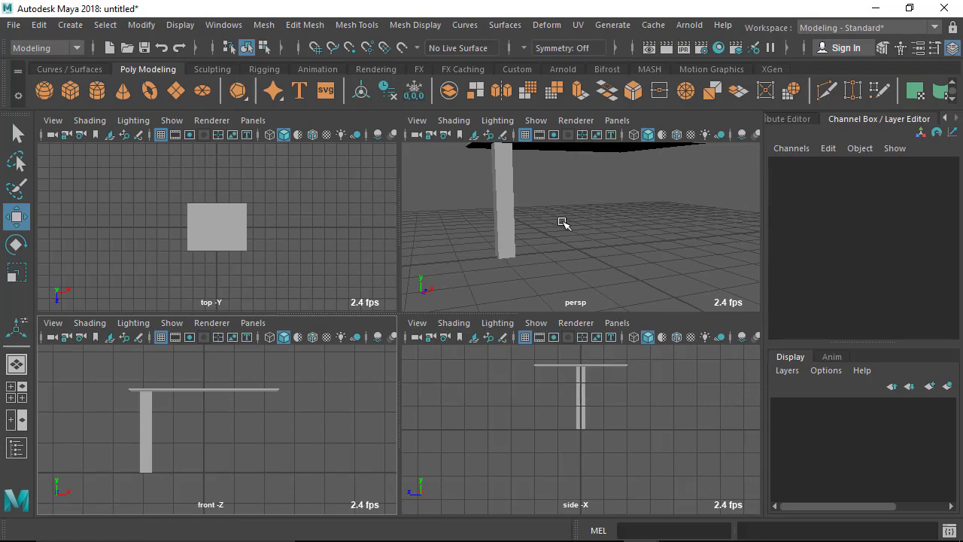
key("space")
left_click_drag(560, 281, 338, 323, "alt")
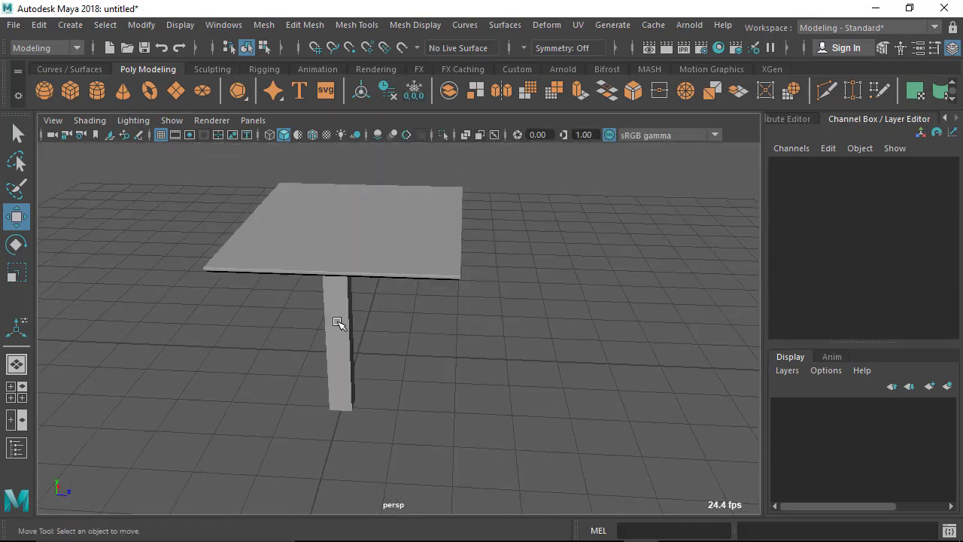
left_click(338, 323)
left_click_drag(522, 348, 341, 320, "alt")
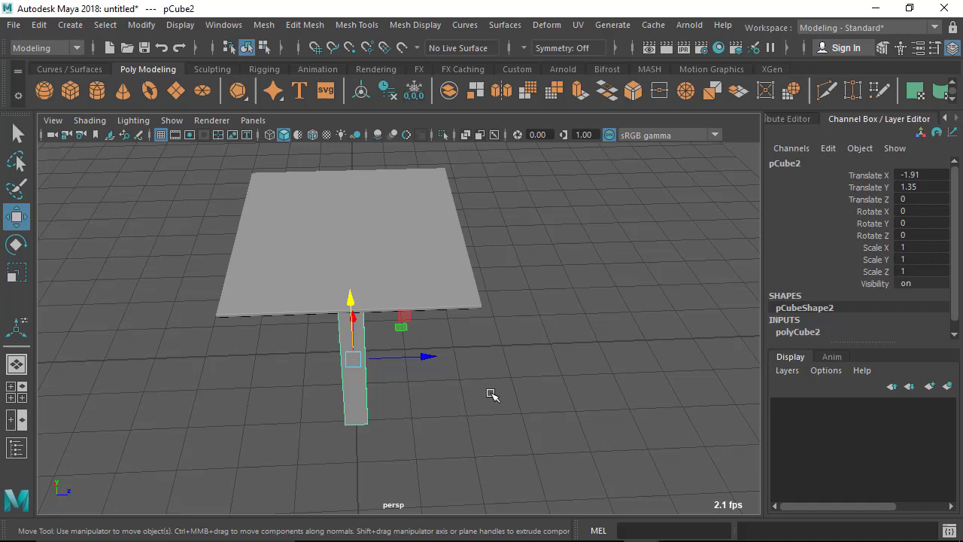
left_click_drag(427, 362, 376, 346)
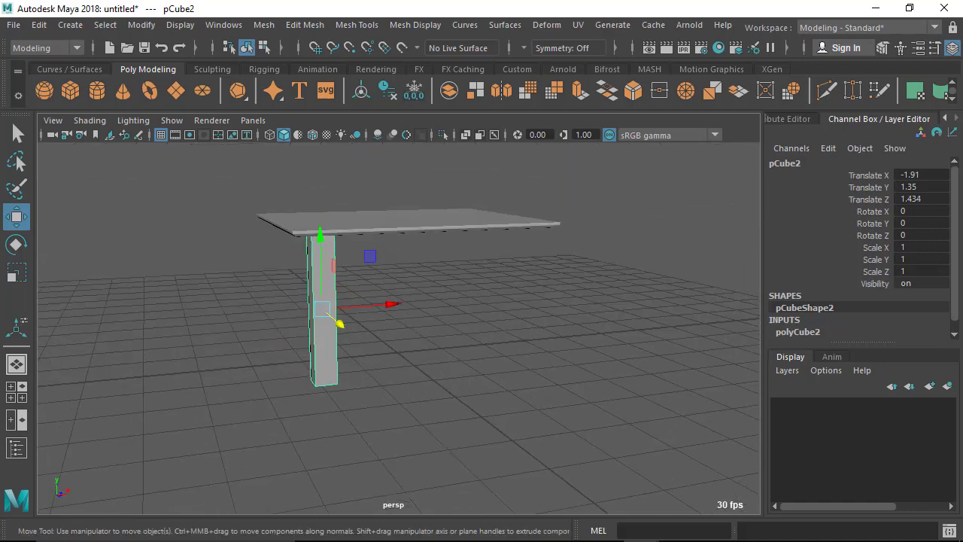
mouse_move(502, 533)
left_click(605, 526)
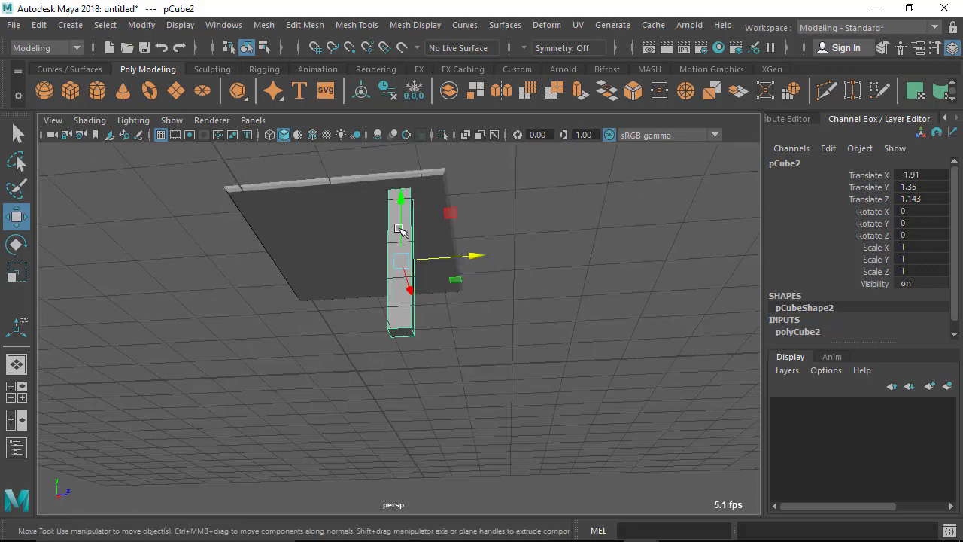
left_click_drag(399, 230, 383, 354, "alt")
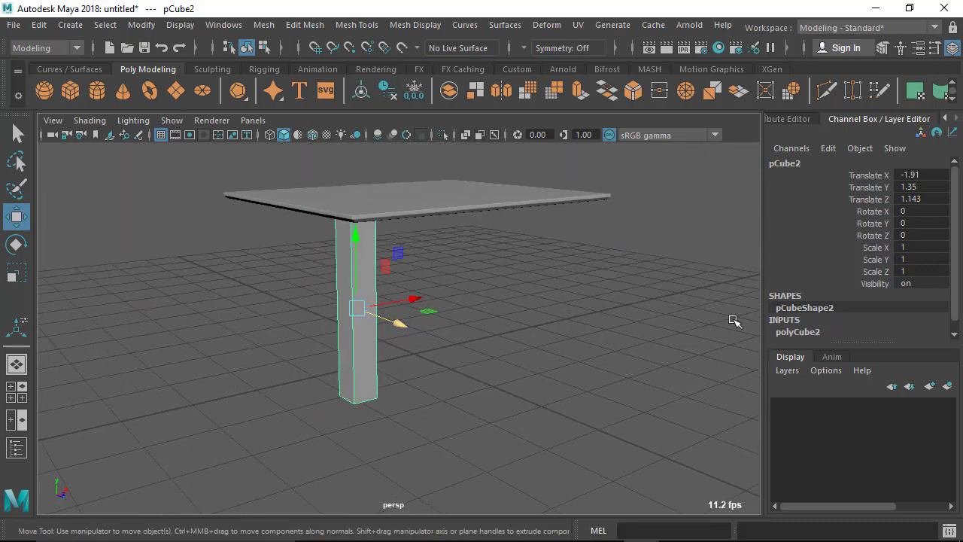
Reduce the leg's Width and Depth together to 0.28 in its polyCube2 inputs
left_click(807, 331)
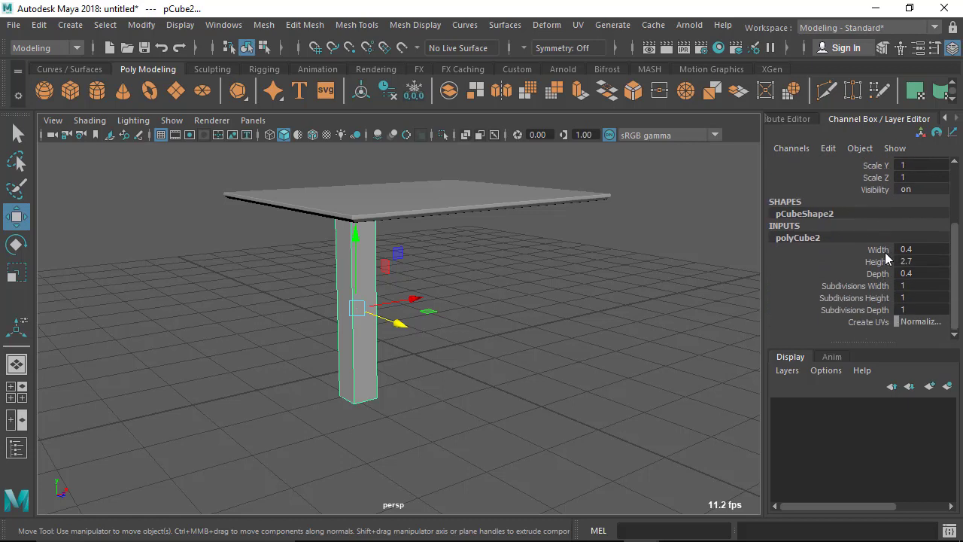
left_click(881, 249)
left_click(880, 274)
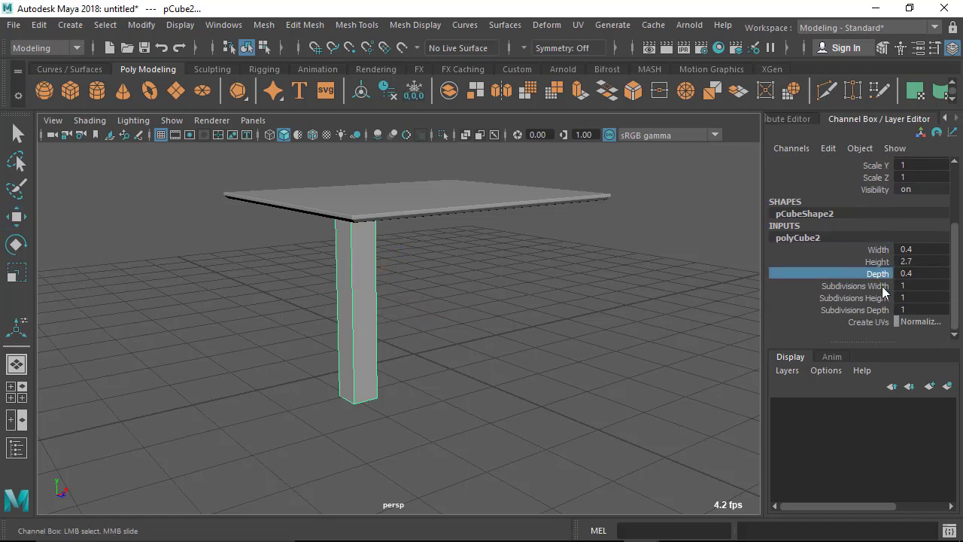
left_click(887, 249, "ctrl")
middle_click_drag(561, 323, 558, 335)
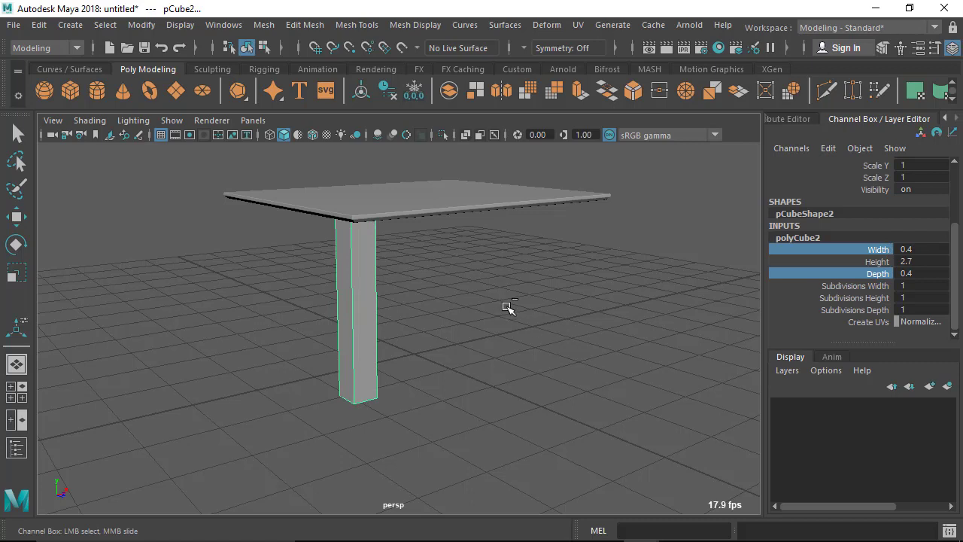
middle_click_drag(508, 307, 500, 312)
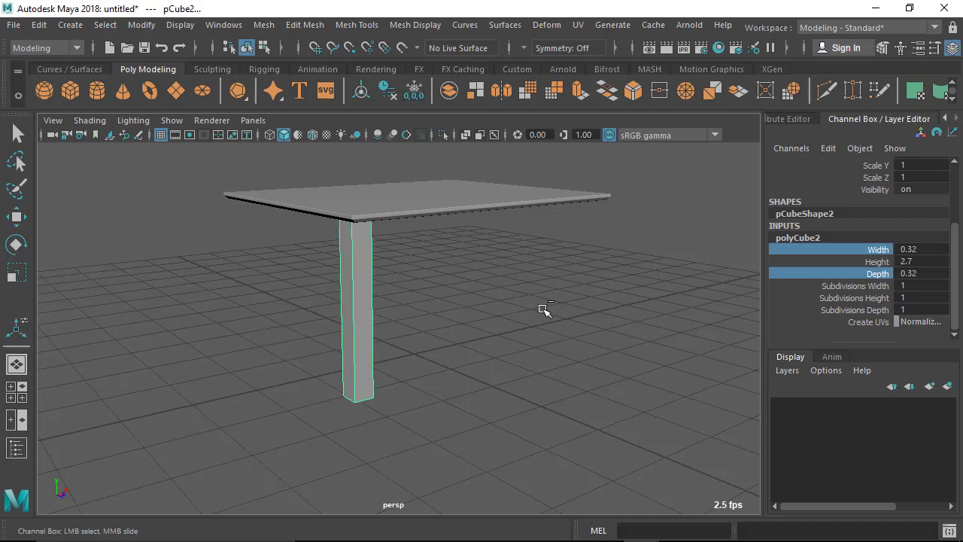
middle_click_drag(457, 305, 455, 307)
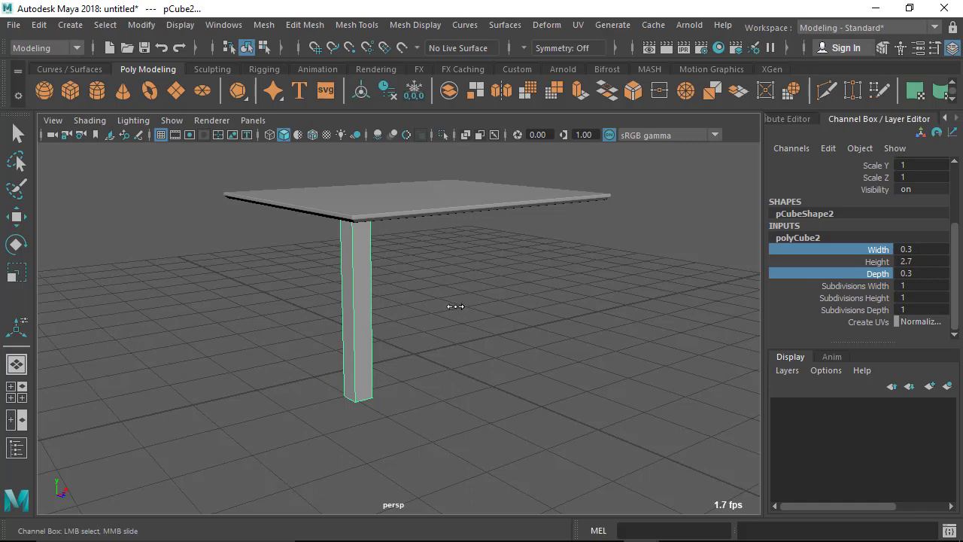
left_click_drag(434, 329, 457, 337, "alt")
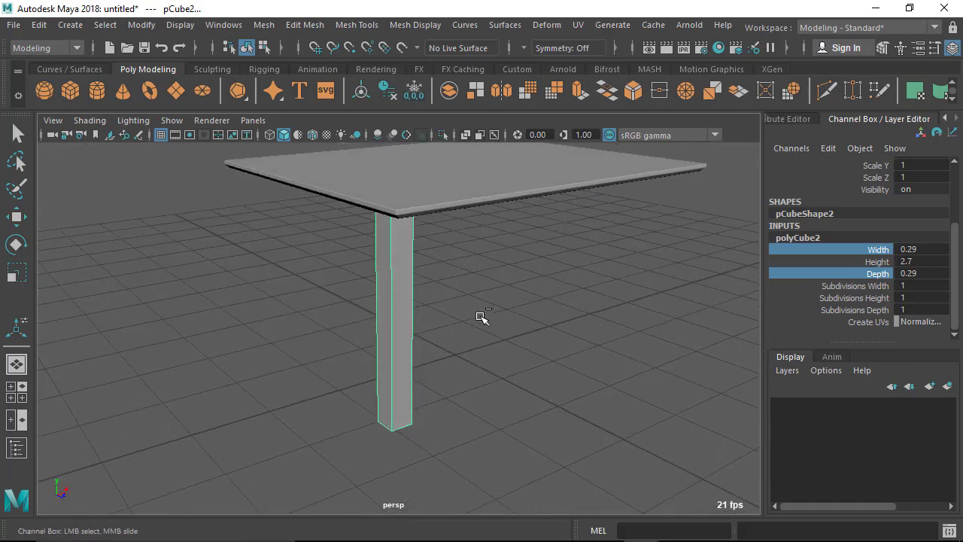
middle_click_drag(480, 318, 478, 315)
left_click_drag(444, 331, 419, 311, "alt")
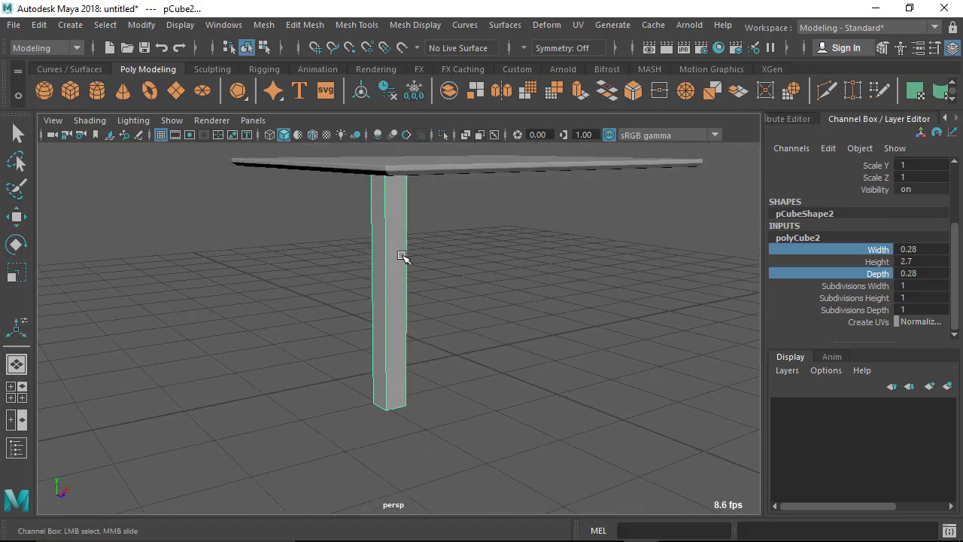
Select the leg's bottom vertices and scale them inward evenly in X and Z so the leg tapers toward the floor
right_click_drag(396, 245, 301, 97)
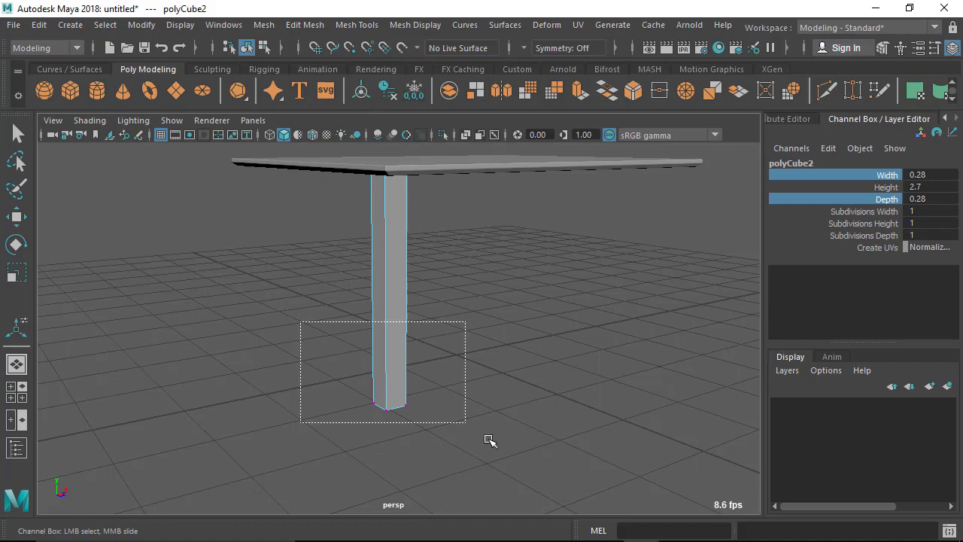
left_click_drag(490, 441, 517, 469)
key("w")
left_click_drag(435, 459, 452, 474, "alt")
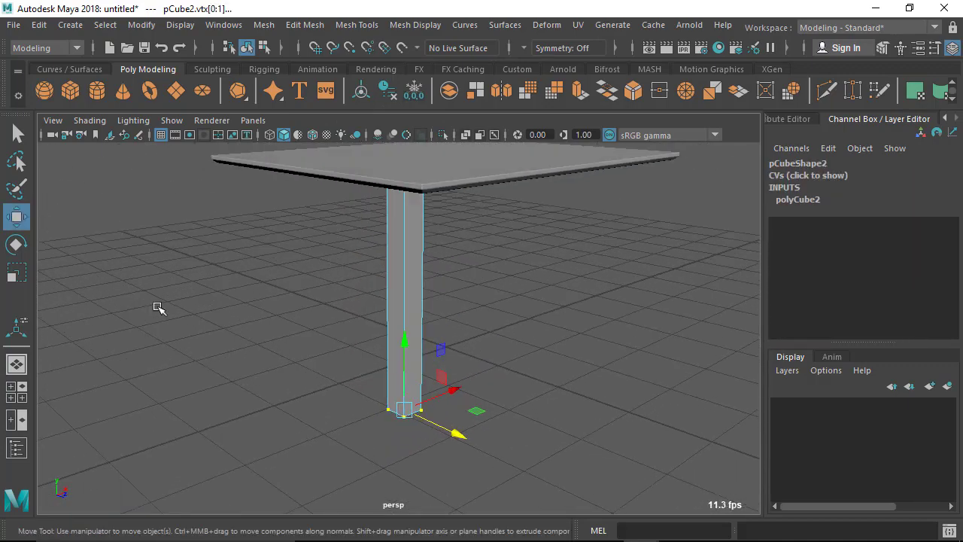
left_click(25, 288)
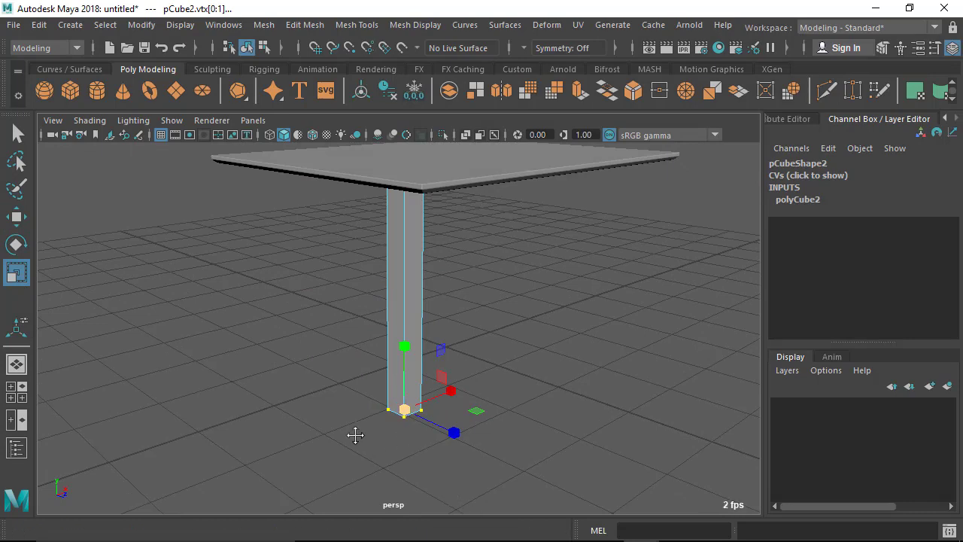
left_click_drag(354, 434, 458, 308, "alt")
key("r")
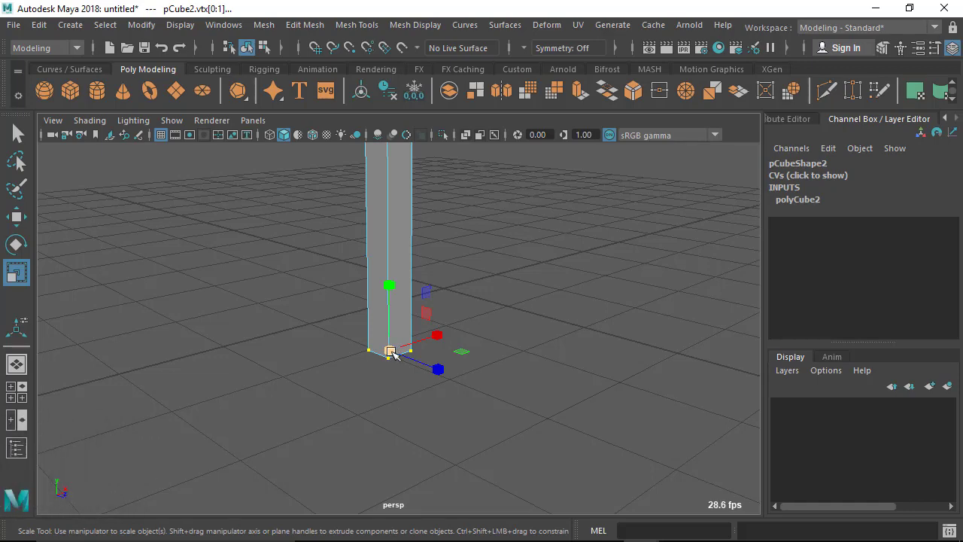
left_click_drag(392, 354, 387, 352)
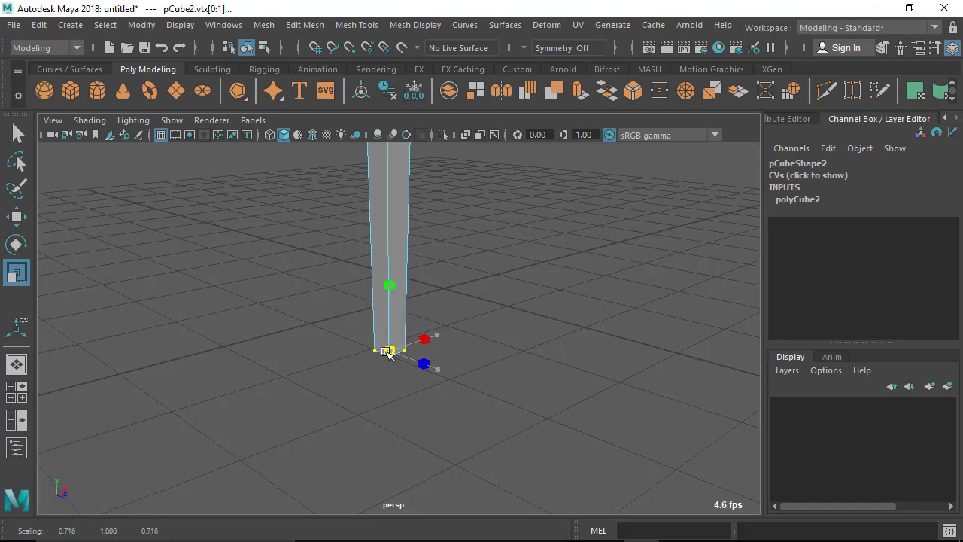
key("ctrl+z")
left_click_drag(439, 419, 335, 464, "alt")
left_click_drag(368, 401, 367, 404)
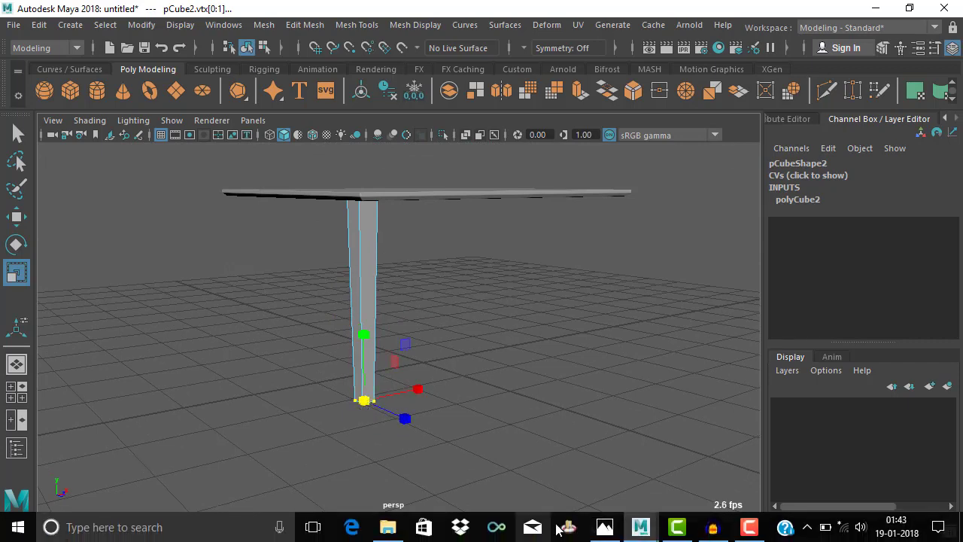
Shift the leg's bottom vertices outward along X to slant the leg, following the table legs in the reference photo
left_click(605, 526)
left_click(605, 526)
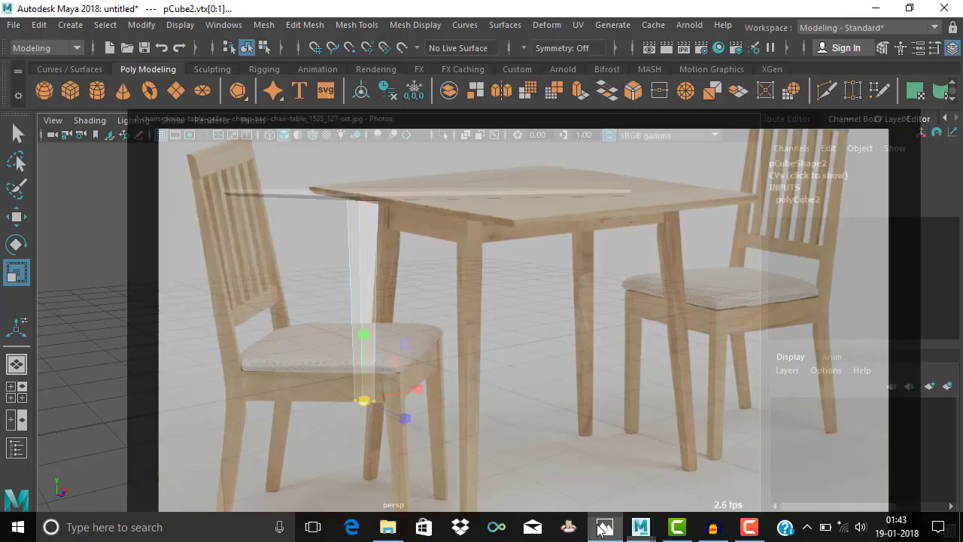
left_click_drag(334, 303, 352, 367, "alt")
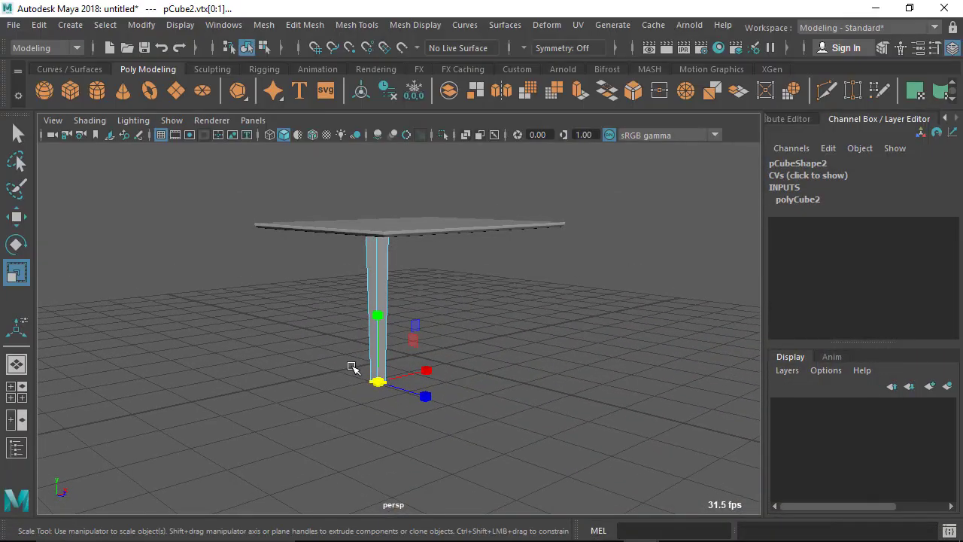
key("w")
mouse_move(380, 311)
left_mouse_down("alt")
mouse_move(408, 378)
mouse_move(468, 374)
mouse_move(359, 368)
mouse_move(371, 315)
left_mouse_up("alt")
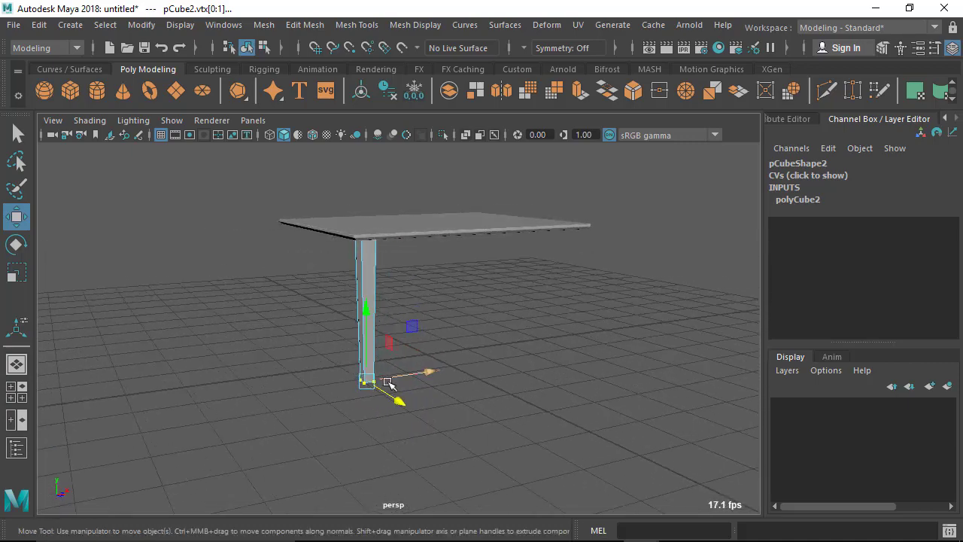
left_click_drag(388, 382, 365, 376, "alt")
left_click_drag(361, 308, 380, 348)
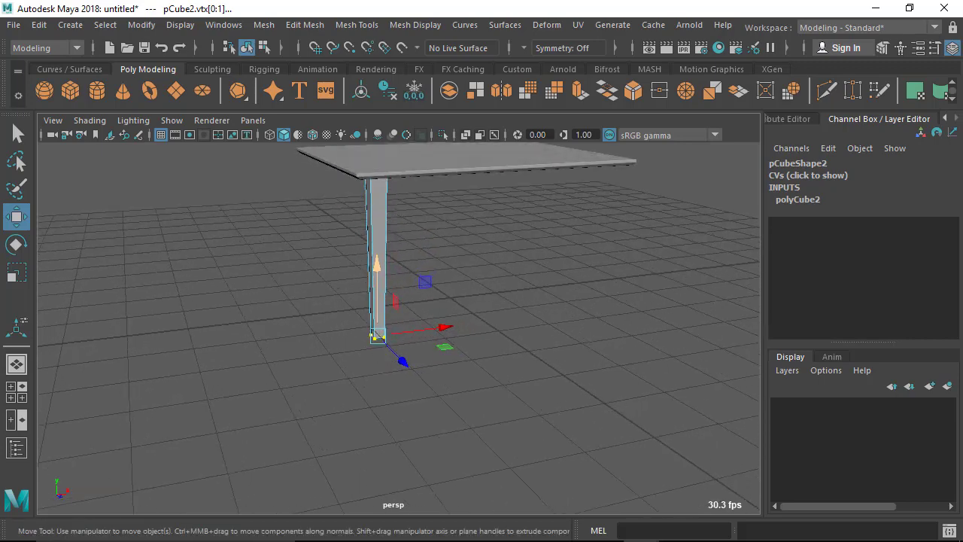
left_click(604, 527)
left_click_drag(480, 332, 496, 377, "alt")
Return to object selection and nudge the whole leg to Translate X about -1.902 and Translate Y about 1.327
left_click_drag(316, 201, 333, 248, "alt")
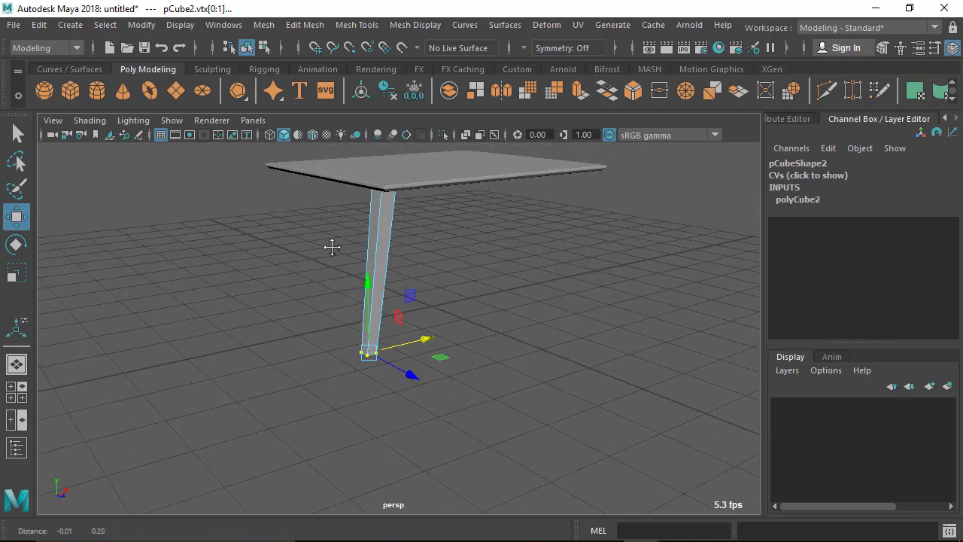
right_click_drag(334, 248, 446, 71, "alt")
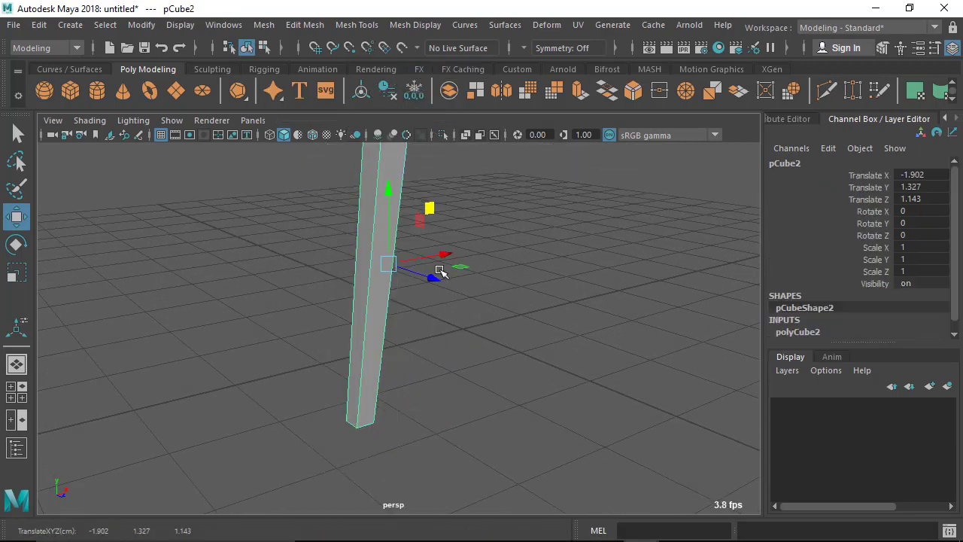
left_click_drag(471, 322, 533, 351, "alt")
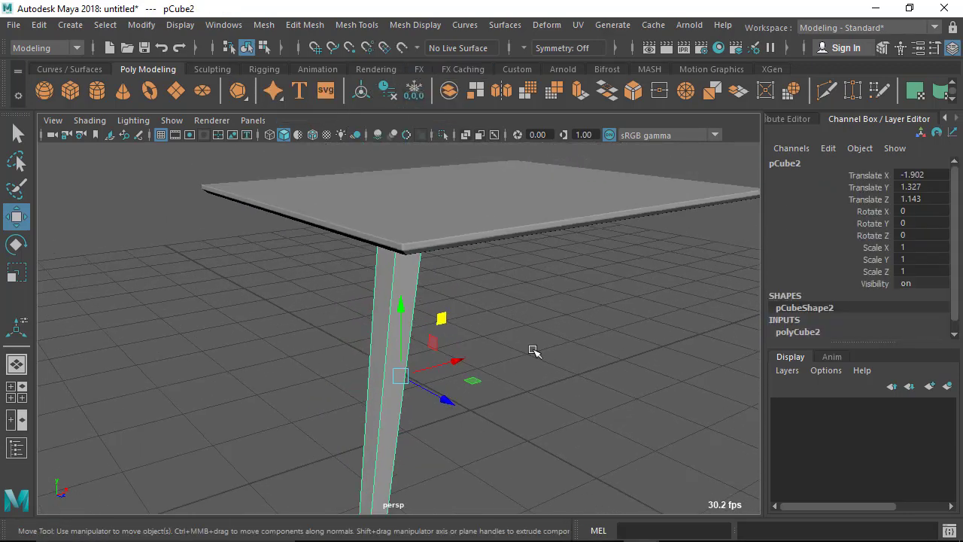
Switch the leg to edge component mode and select all of its edges
middle_click_drag(533, 351, 535, 301)
left_click(535, 301)
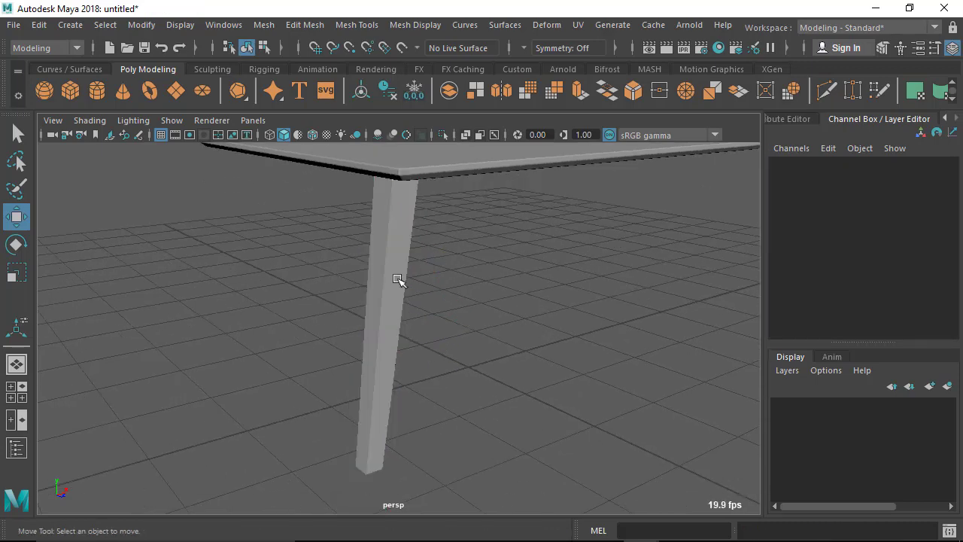
left_click(394, 266)
right_click(397, 151)
left_click(297, 318)
scroll(296, 318, "down", 3)
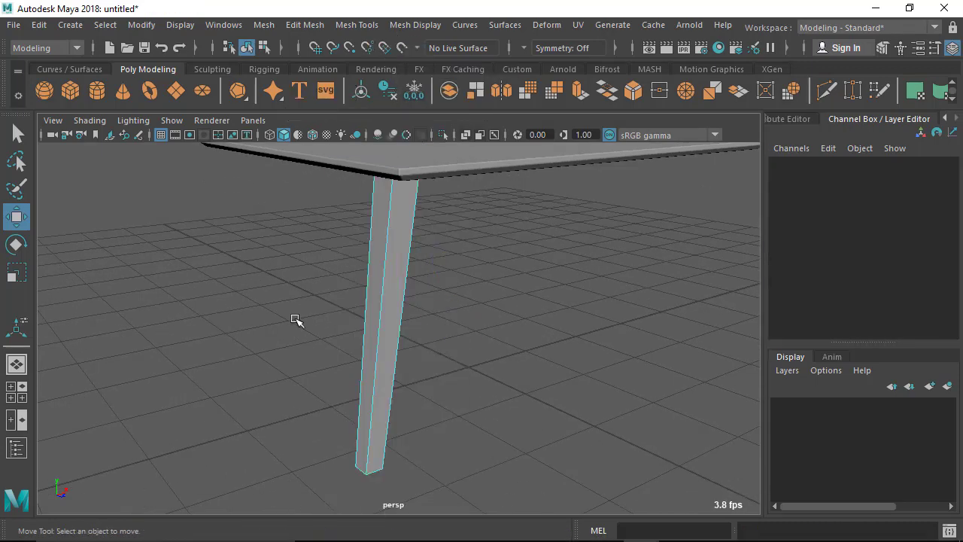
left_click_drag(297, 318, 280, 197, "alt")
left_click_drag(541, 474, 539, 473)
key("f")
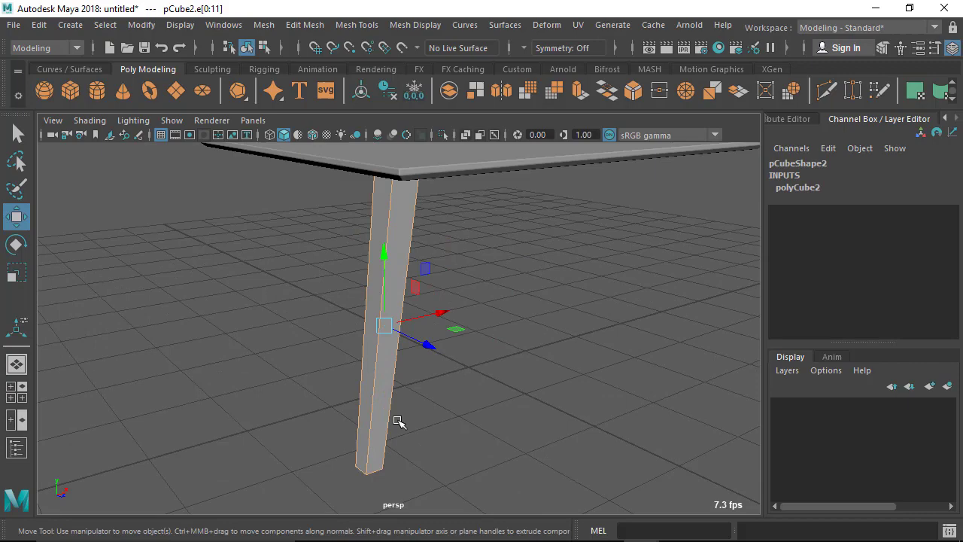
Display the model in wireframe to expose the leg's top edges beneath the tabletop corner
left_click_drag(424, 432, 425, 273, "alt")
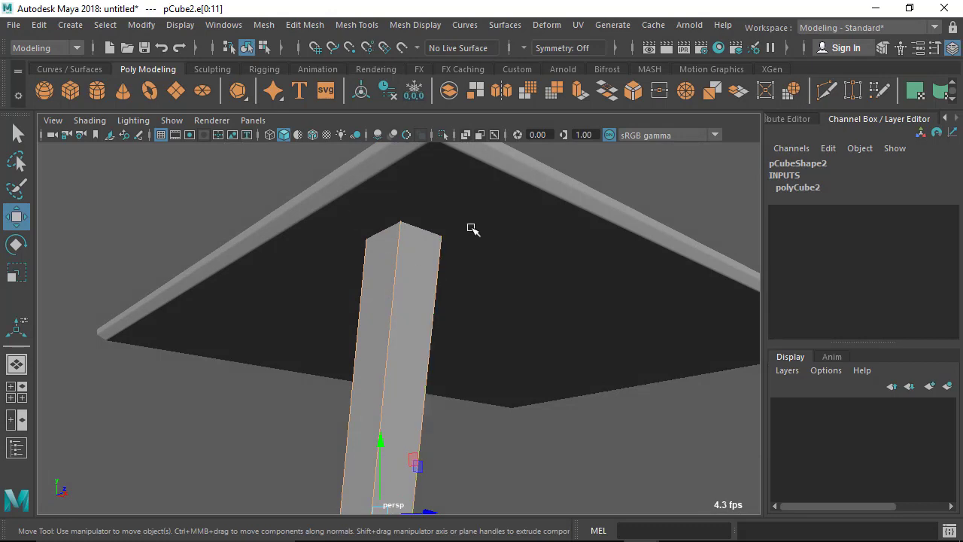
left_click_drag(498, 290, 387, 200, "alt")
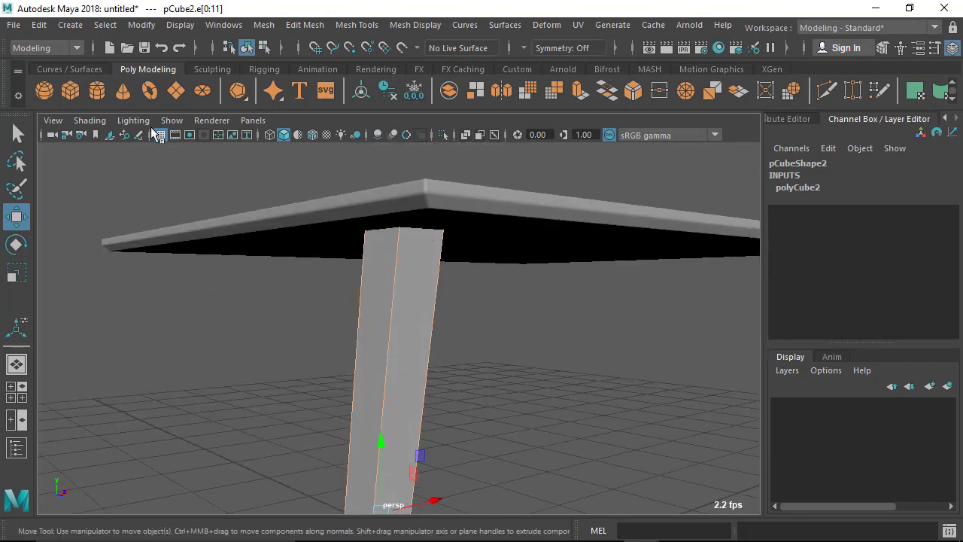
left_click(94, 122)
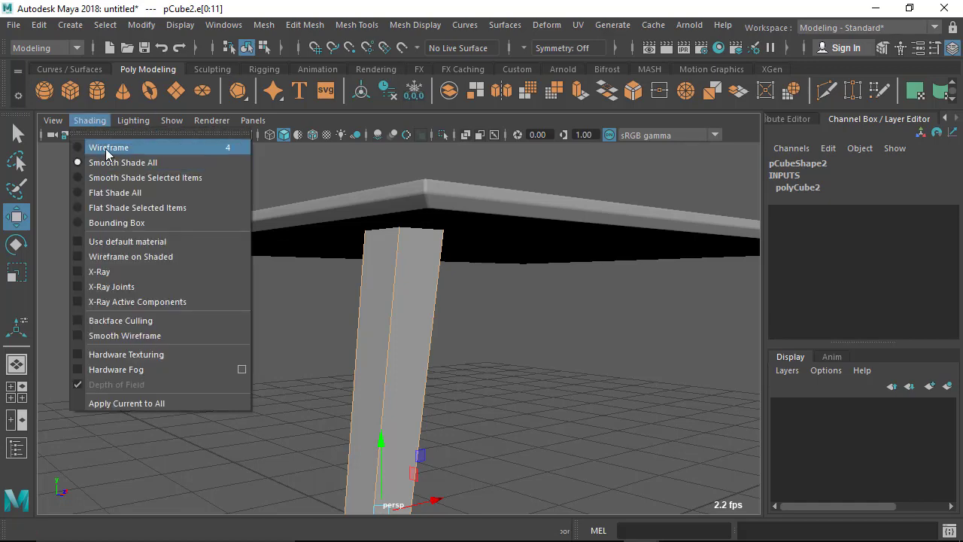
left_click(115, 149)
mouse_move(426, 282)
left_mouse_down("alt")
mouse_move(406, 278)
mouse_move(422, 303)
mouse_move(420, 254)
mouse_move(400, 228)
mouse_move(409, 209)
mouse_move(398, 206)
left_mouse_up("alt")
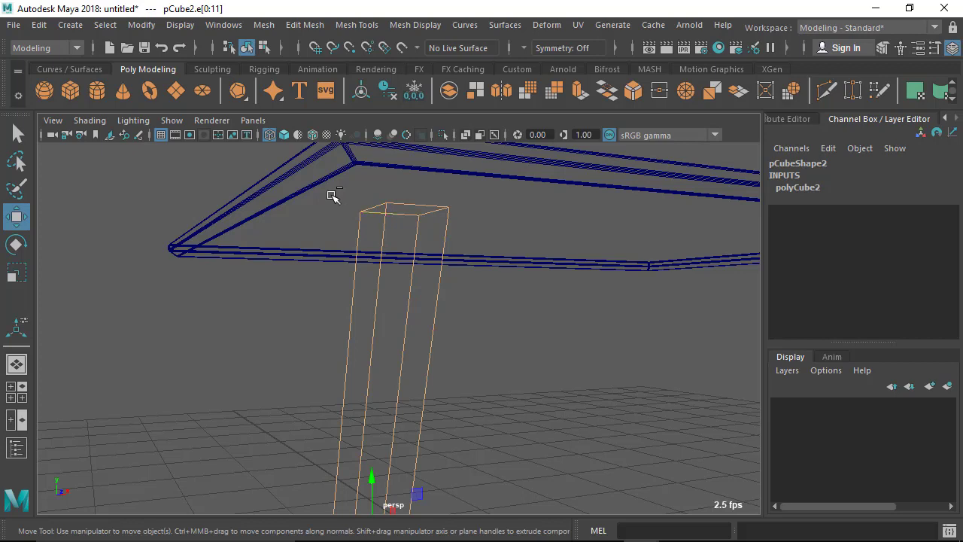
left_click(440, 286)
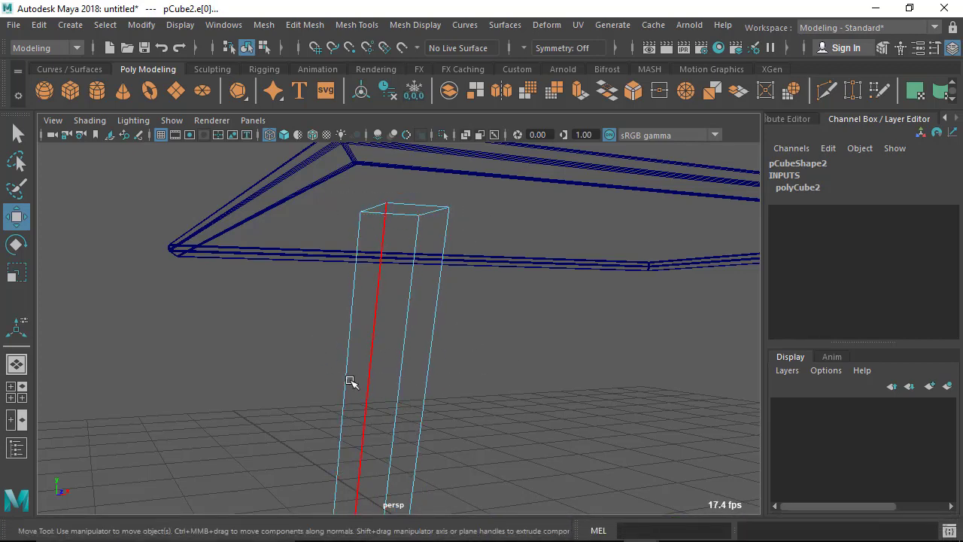
left_click_drag(293, 357, 531, 388, "shift")
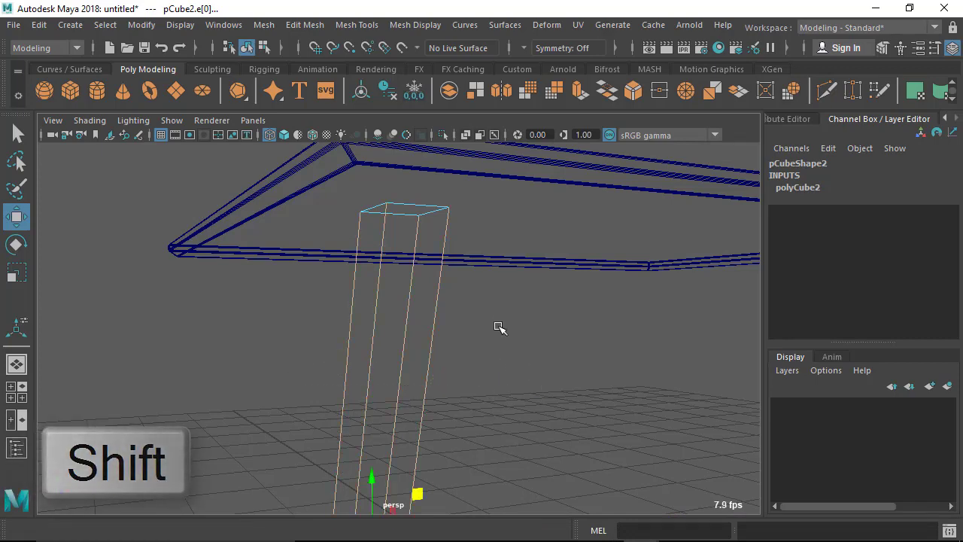
left_click_drag(499, 327, 427, 249, "alt")
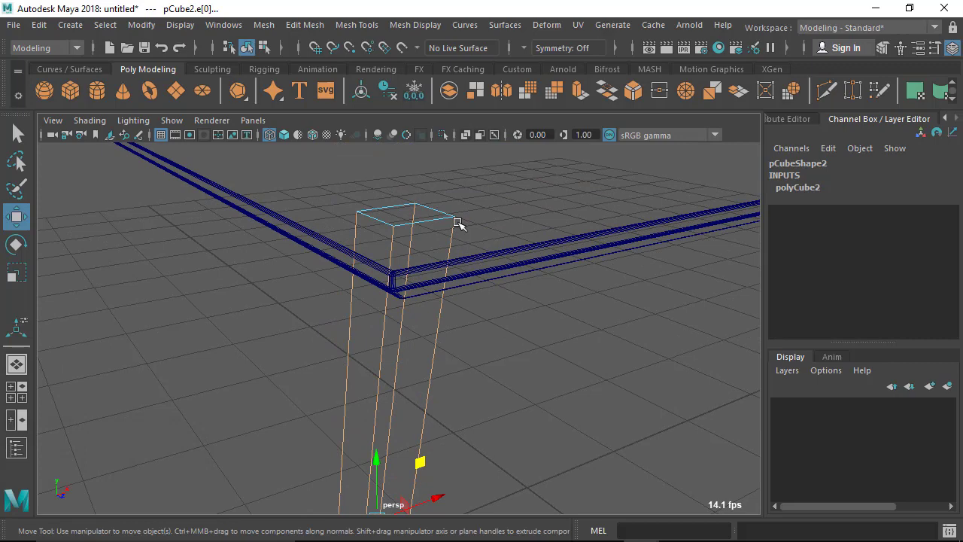
middle_click_drag(460, 400, 310, 281, "alt")
left_click_drag(309, 282, 263, 311, "alt")
left_click(713, 270)
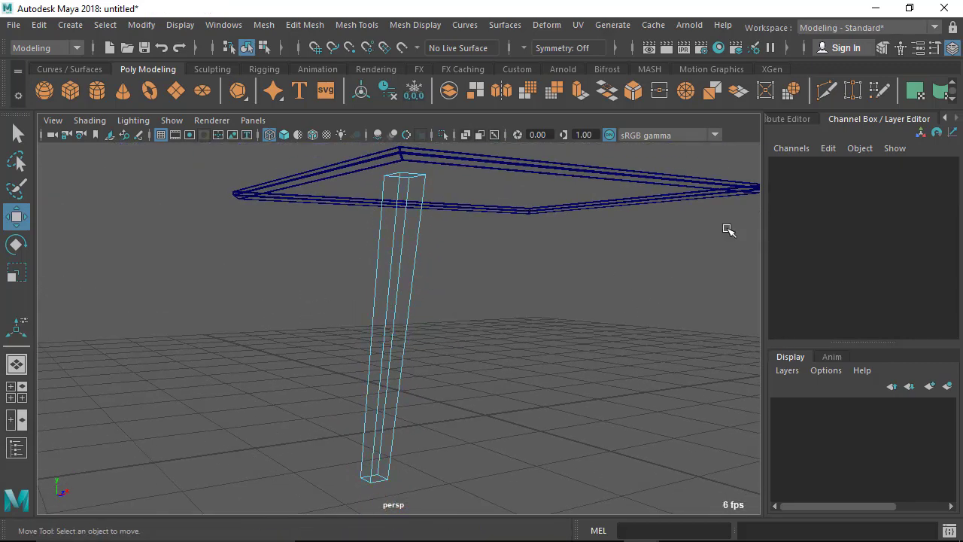
Select the leg's vertical and bottom edges, leaving out the top ones, and return the view to smooth shading
left_click_drag(214, 296, 562, 529)
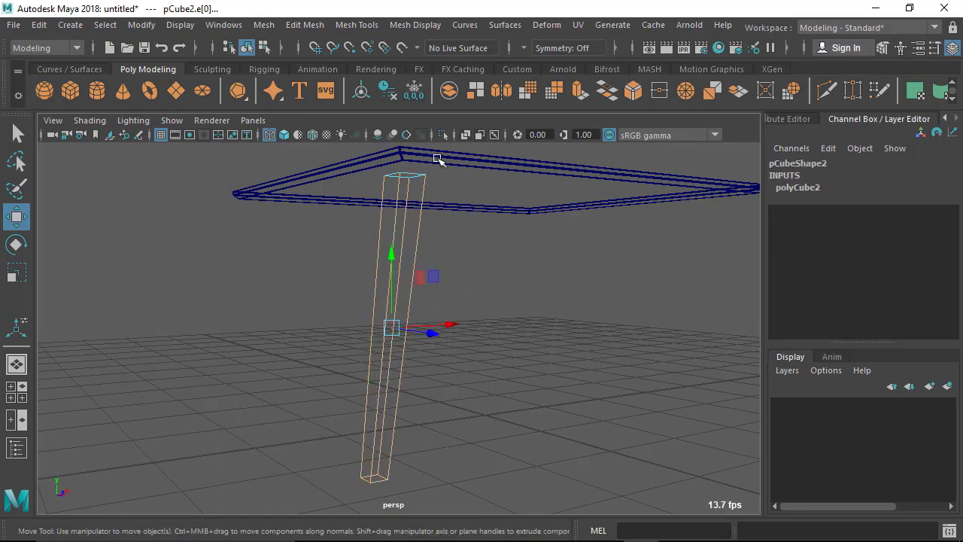
mouse_move(510, 456)
left_mouse_down("alt")
mouse_move(499, 409)
mouse_move(501, 445)
left_mouse_up("alt")
middle_click_drag(501, 445, 489, 353, "alt")
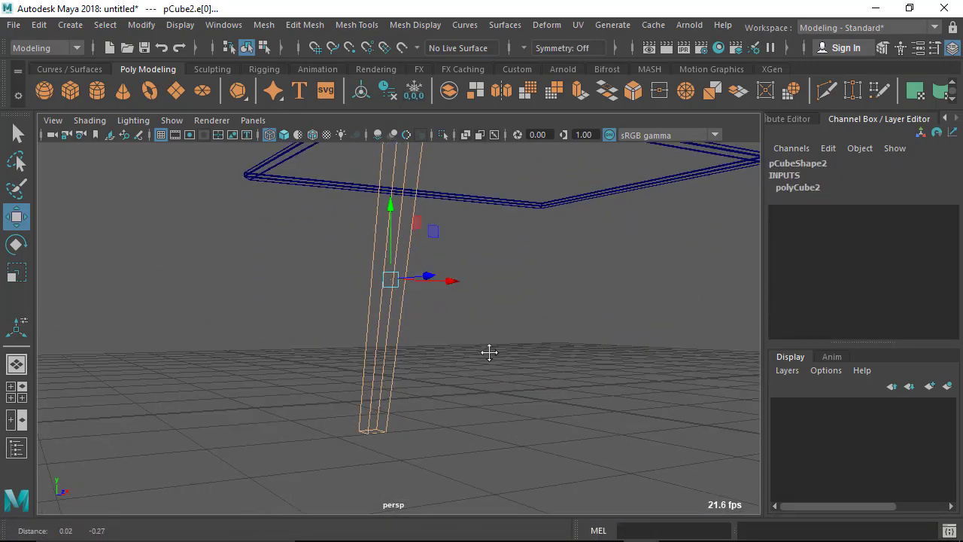
left_click_drag(489, 352, 419, 358, "alt")
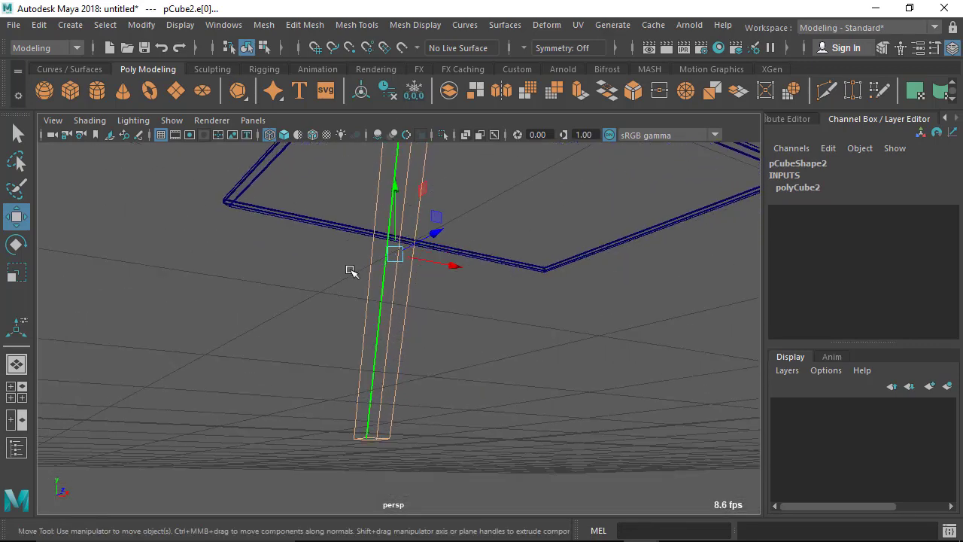
left_click(95, 121)
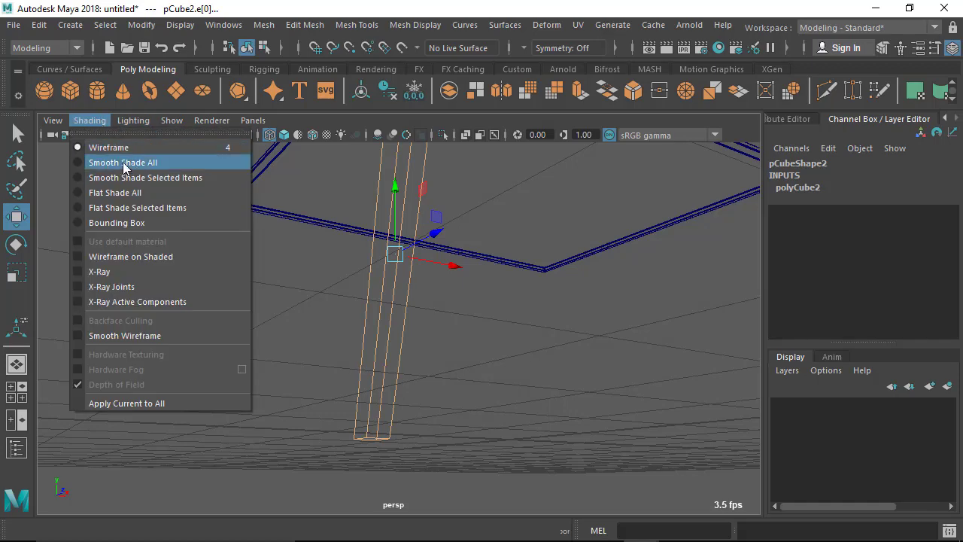
left_click(124, 164)
key("5")
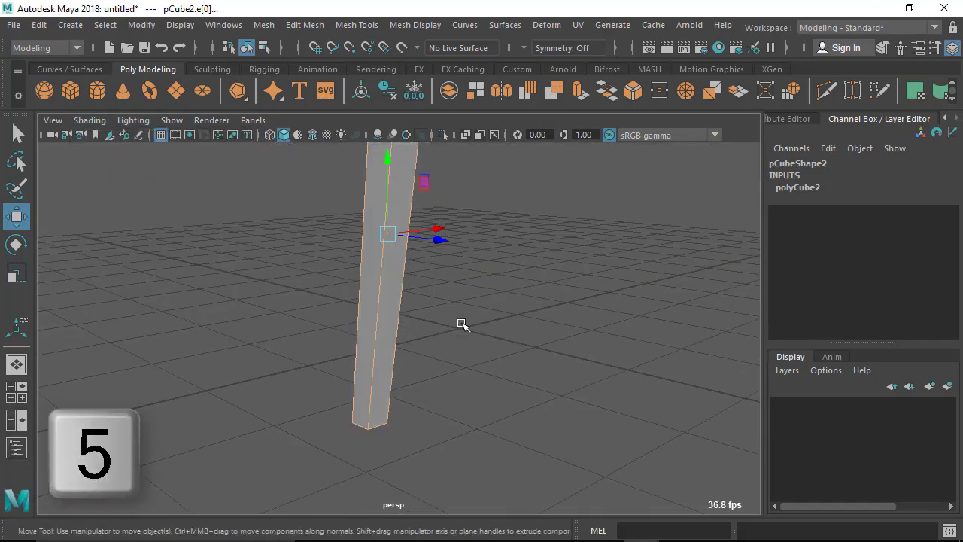
Bevel the selected leg edges
left_click(313, 27)
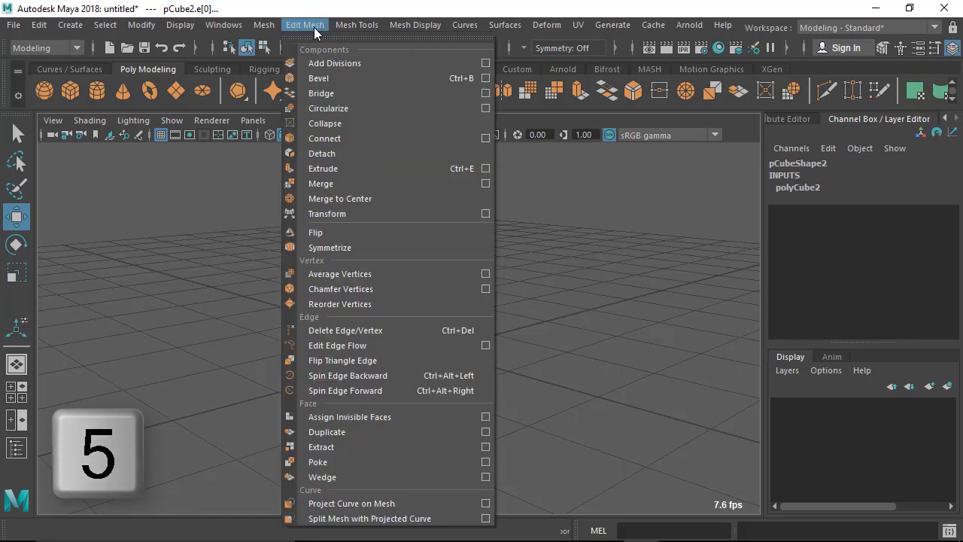
left_click(320, 79)
left_click_drag(391, 324, 286, 327, "alt")
middle_click_drag(286, 327, 344, 329, "alt")
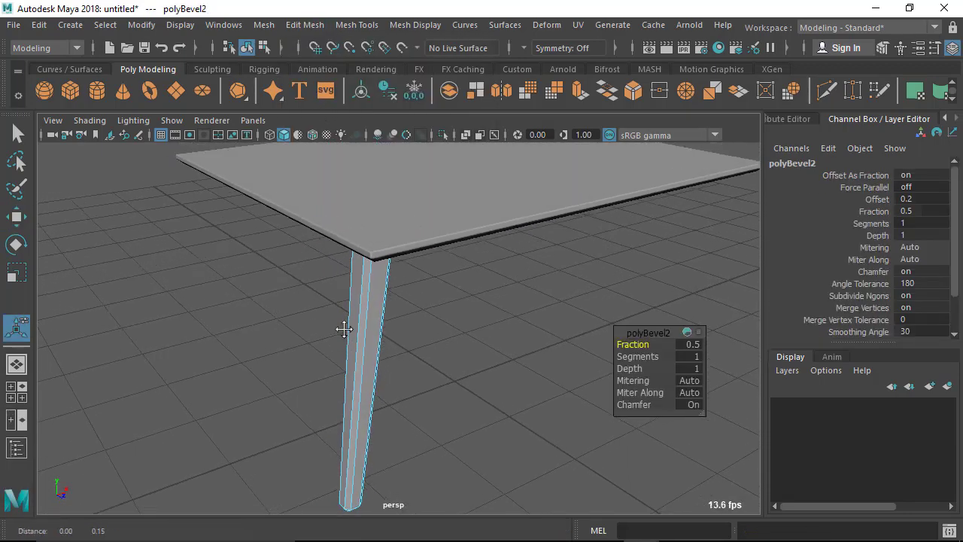
Compare the beveled leg corner beneath the tabletop with the leg and tabletop joint in the reference photo
right_click_drag(344, 329, 381, 333, "alt")
middle_click_drag(381, 333, 328, 276, "alt")
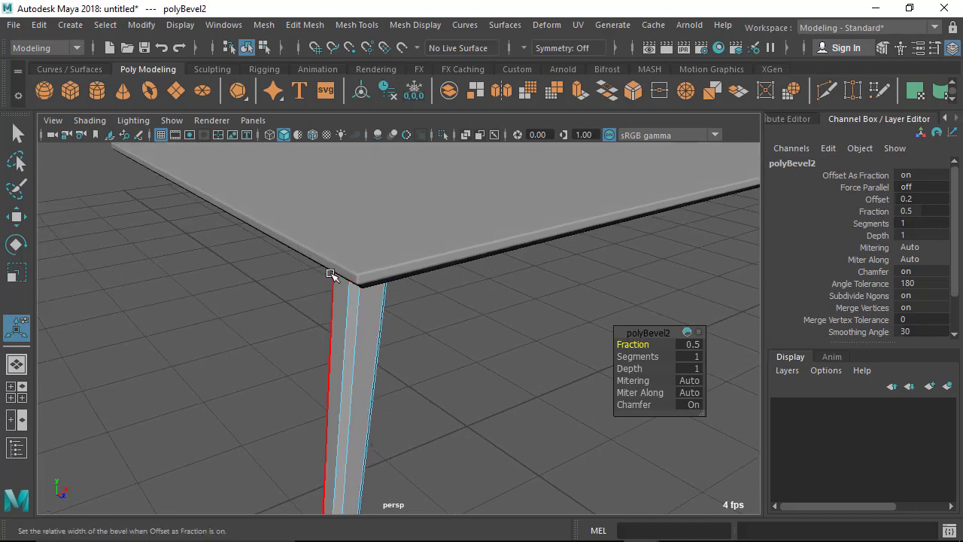
mouse_move(331, 273)
middle_mouse_down("alt")
mouse_move(302, 294)
mouse_move(335, 341)
mouse_move(324, 289)
middle_mouse_up("alt")
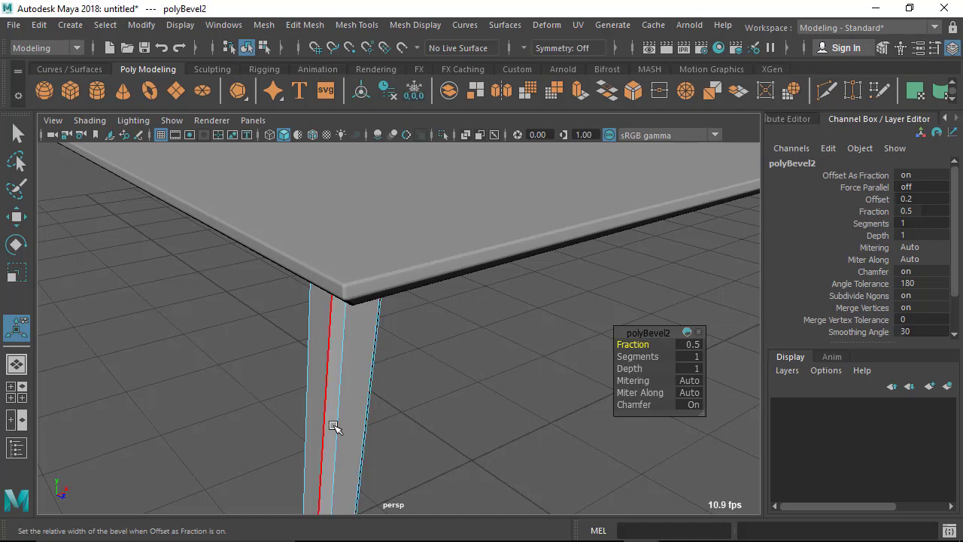
right_click_drag(340, 391, 391, 382, "alt")
right_click_drag(359, 351, 398, 379, "alt")
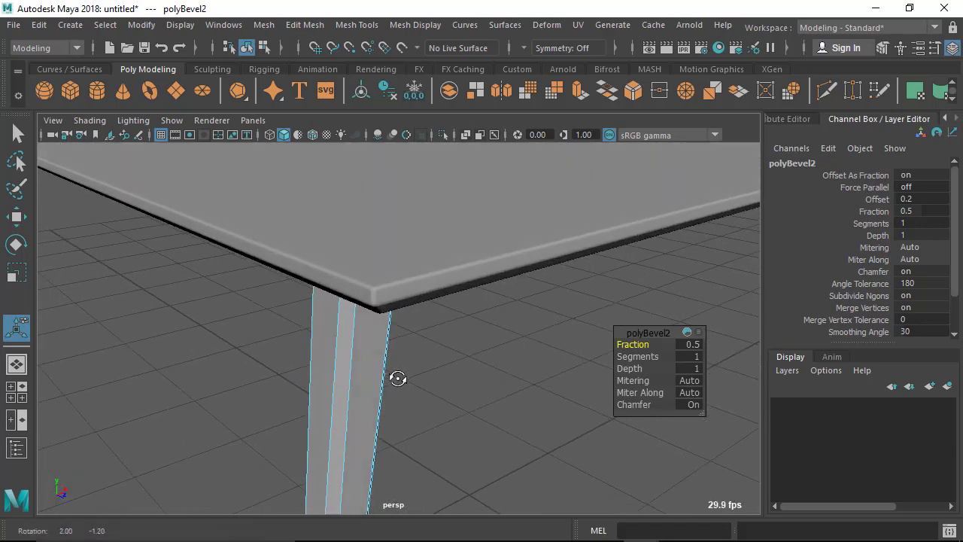
middle_click_drag(387, 325, 365, 332, "alt")
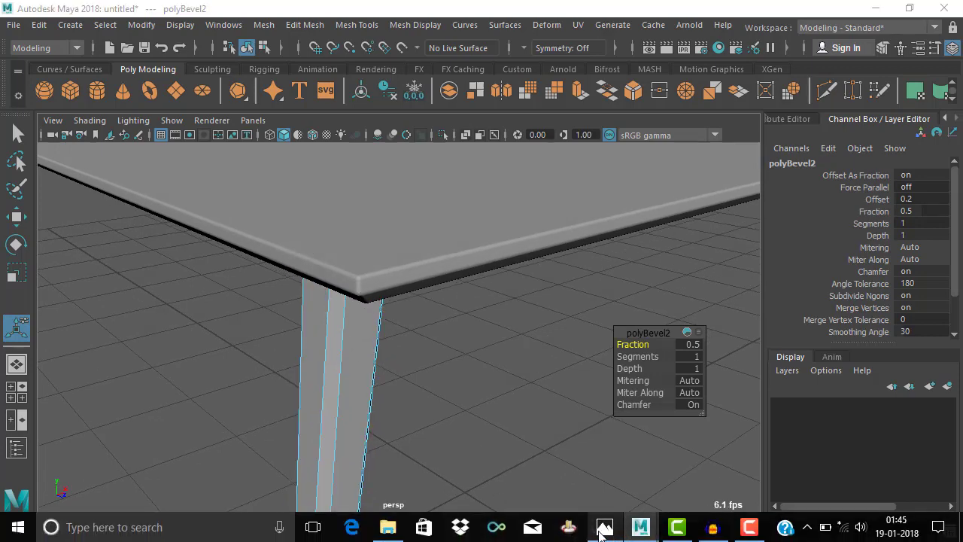
left_click(604, 529)
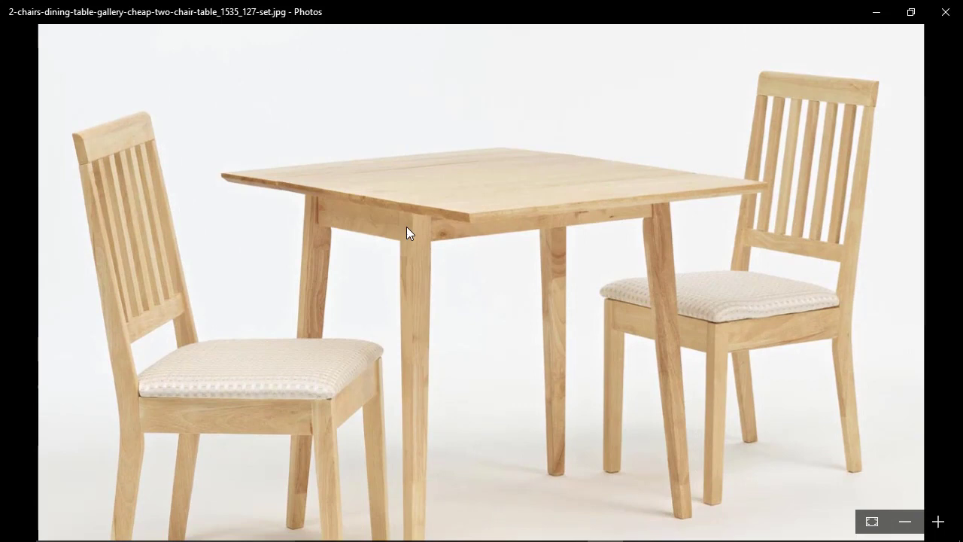
scroll(408, 223, "up", 4)
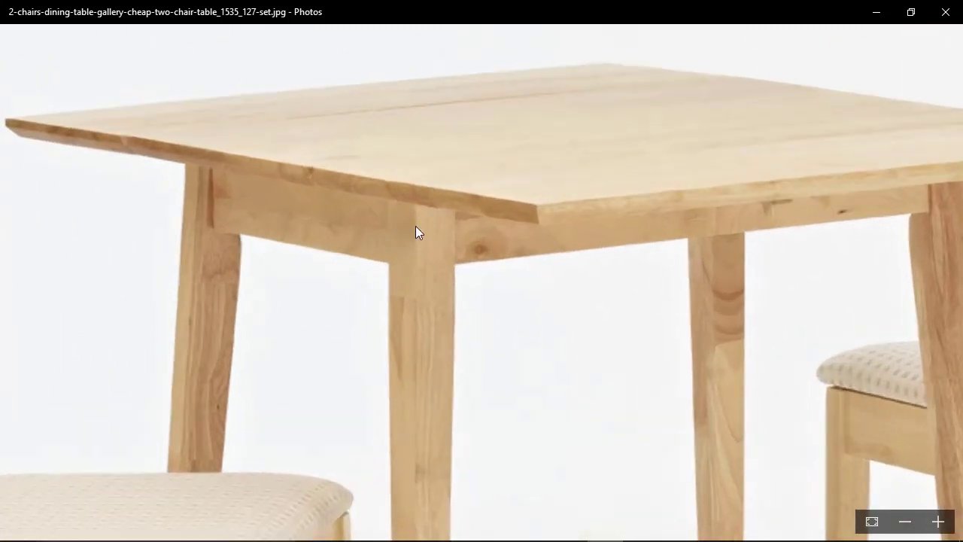
left_click(877, 13)
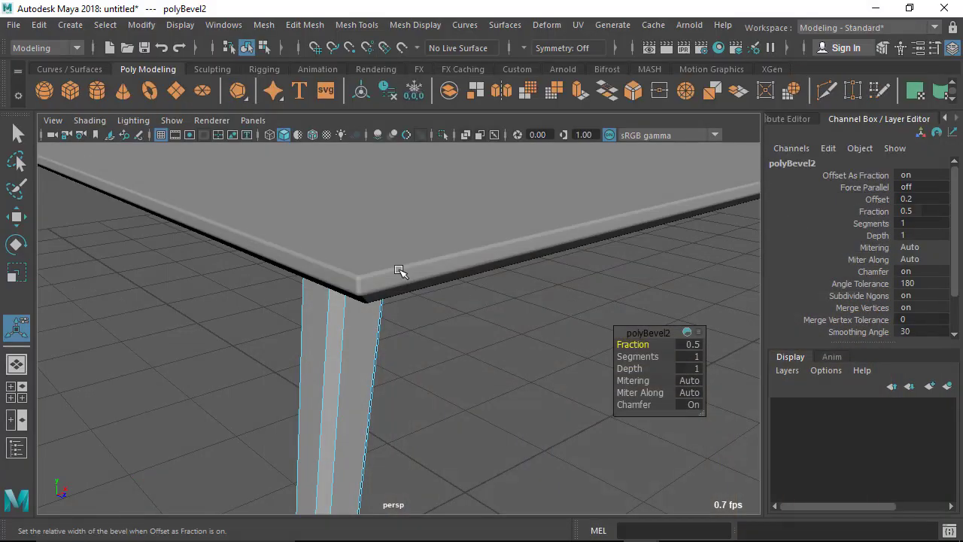
Return to object selection and check the Fraction of the tabletop's polyBevel1 input
right_click_drag(493, 293, 557, 64)
left_click(486, 262)
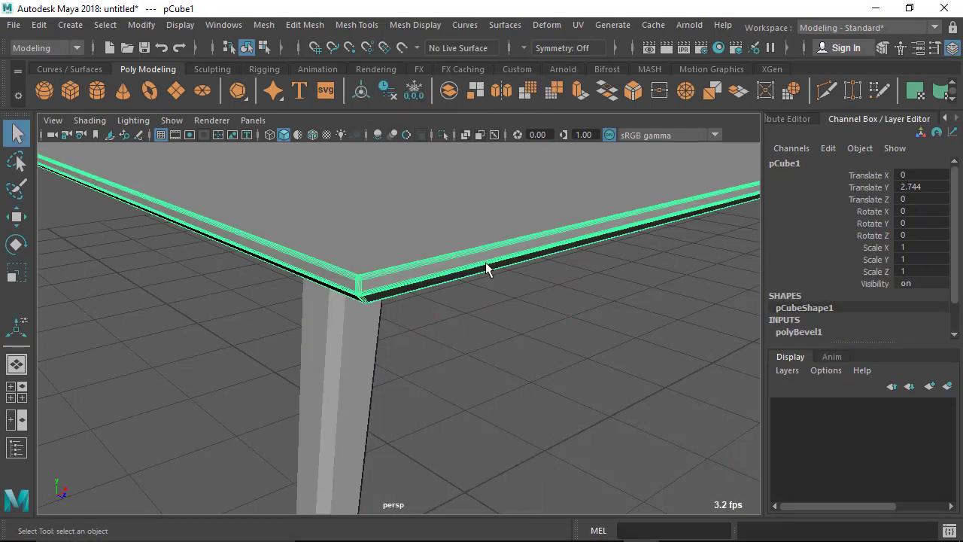
scroll(835, 305, "down", 1)
left_click(816, 299)
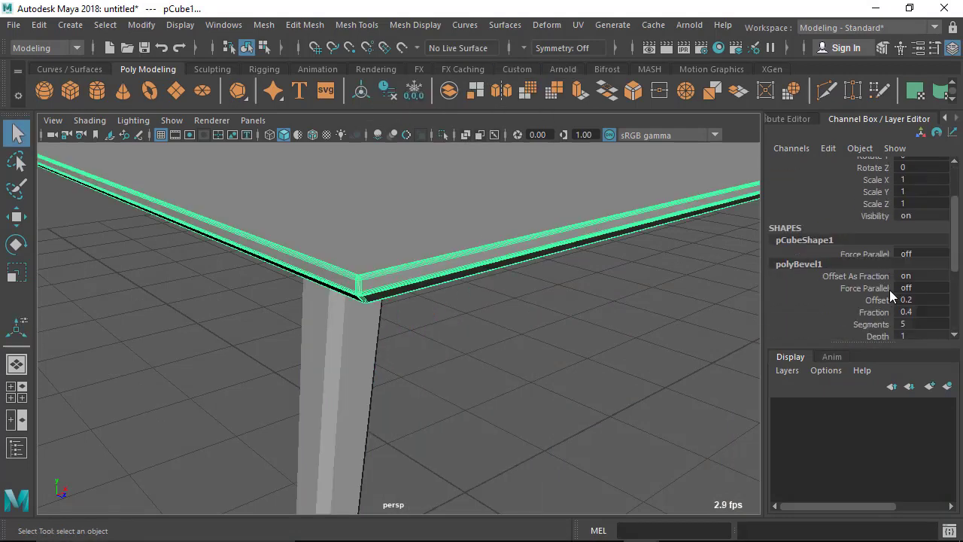
scroll(889, 290, "down", 2)
left_click(906, 245)
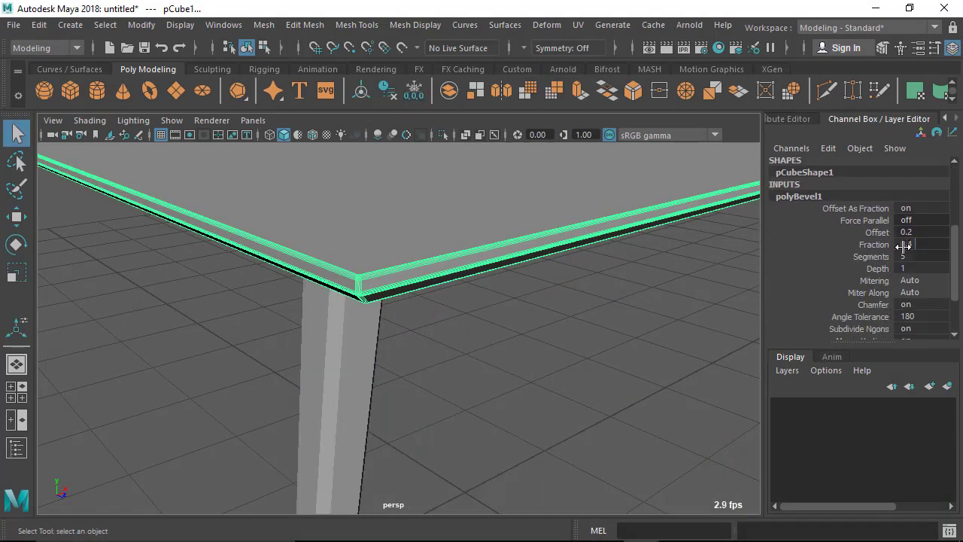
left_click(584, 399)
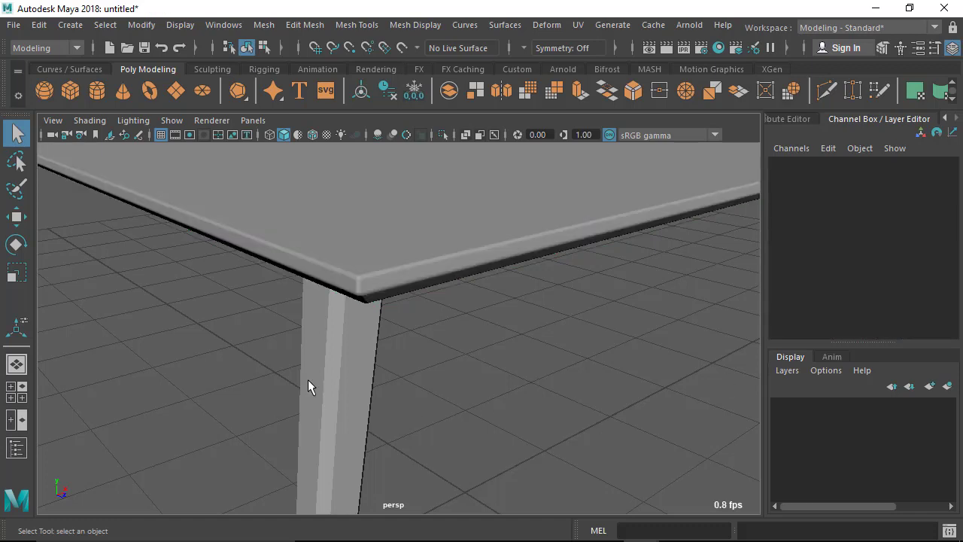
Set the Fraction of the leg's polyBevel2 input to 0.4
left_click(308, 382)
scroll(826, 307, "down", 1)
left_click(825, 298)
scroll(824, 298, "down", 4)
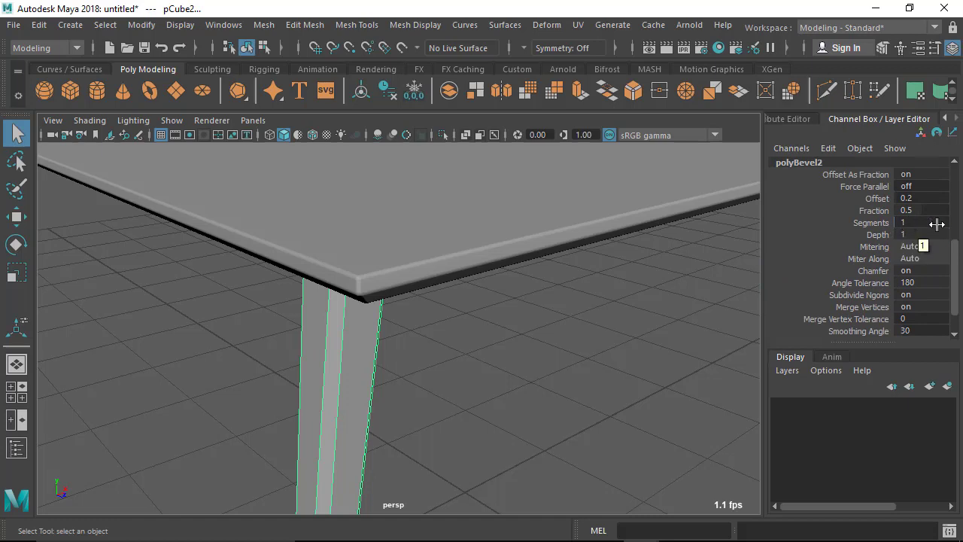
double_click(914, 210)
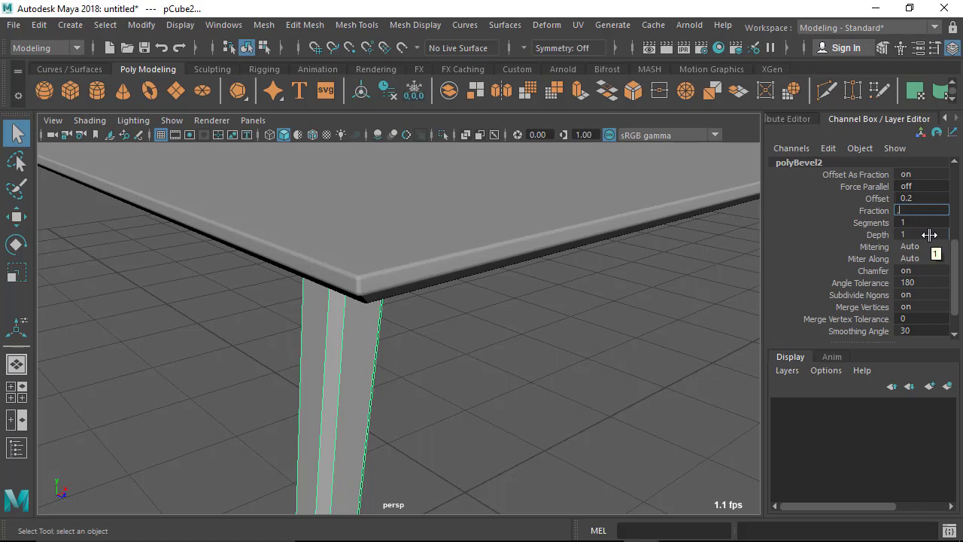
type(".4")
key("Return")
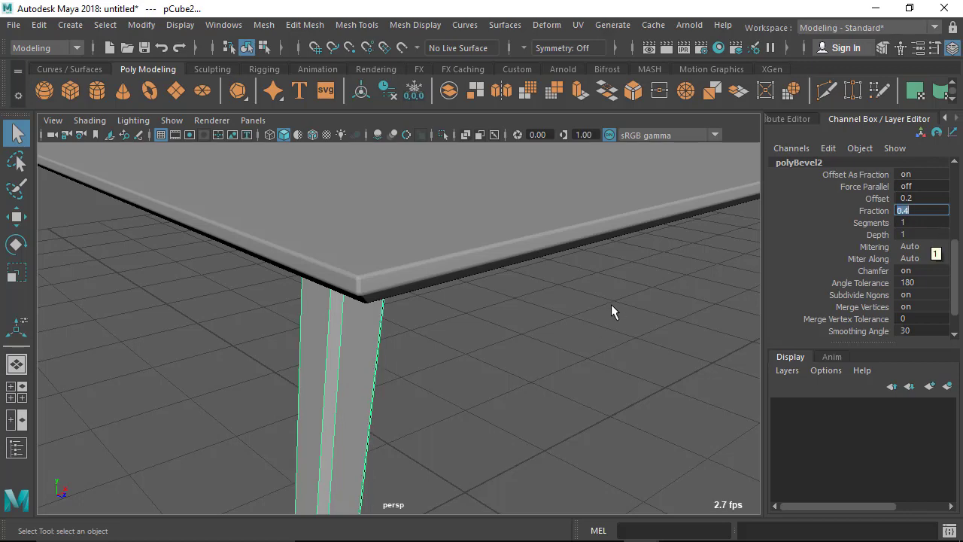
Reduce the Fraction of the leg's polyBevel2 input to about 0.19 for a narrower edge bevel
left_click_drag(474, 315, 347, 340, "alt")
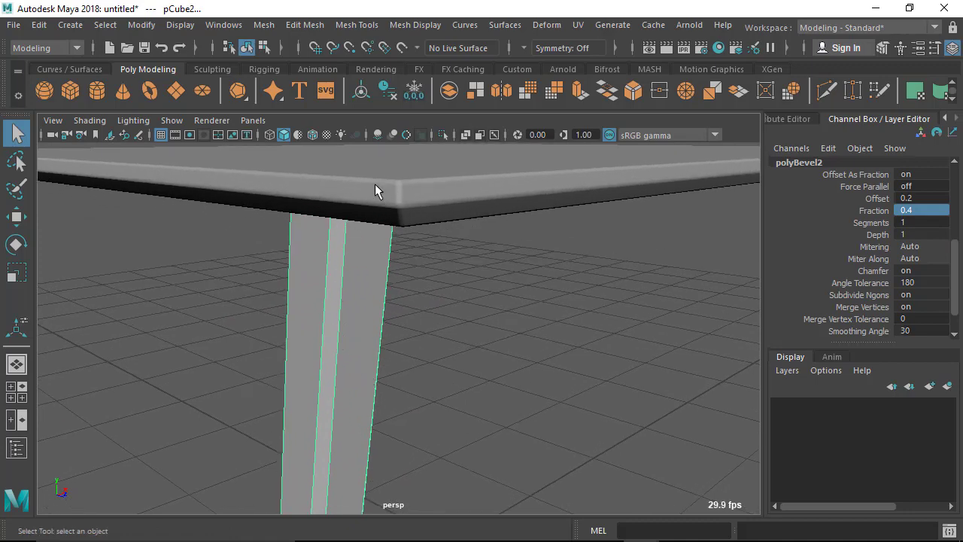
left_click(865, 211)
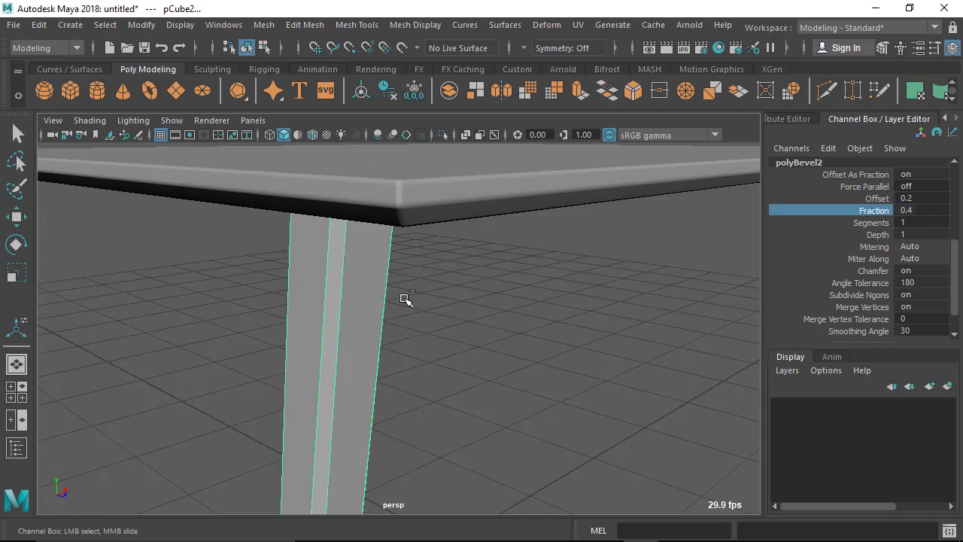
middle_click_drag(405, 299, 390, 300)
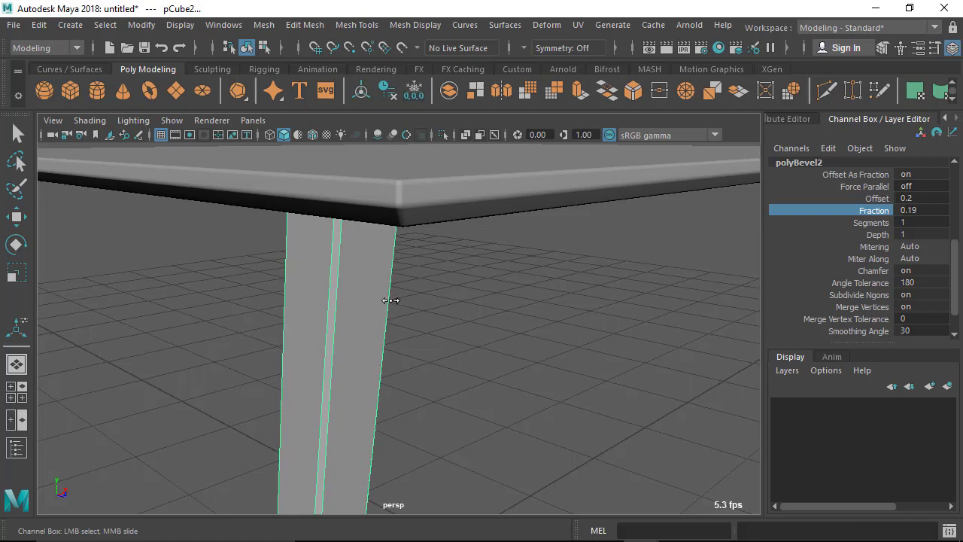
Set the leg's polyBevel2 Fraction to 0.24 and its Segments to 3 to round the beveled edges
middle_click_drag(391, 301, 393, 304)
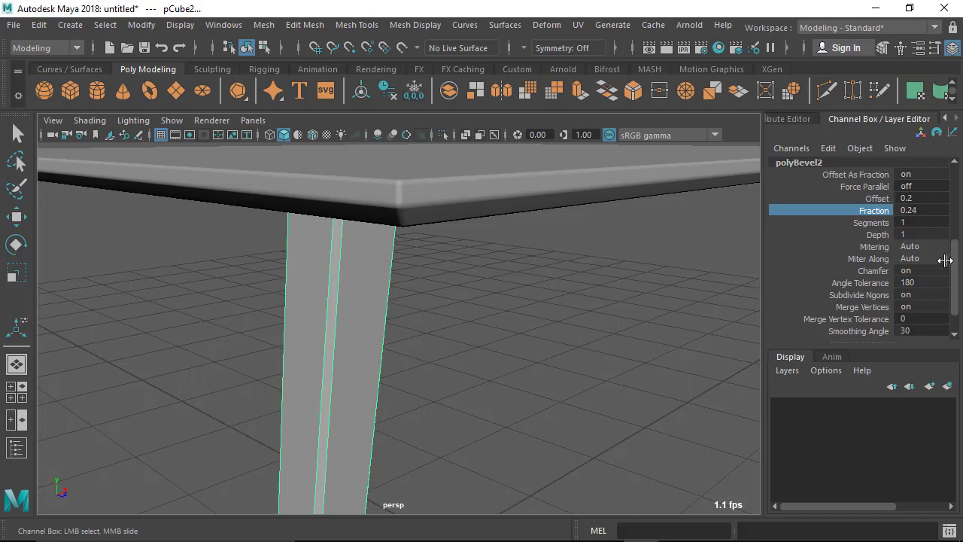
left_click(874, 223)
middle_click_drag(536, 271, 557, 272)
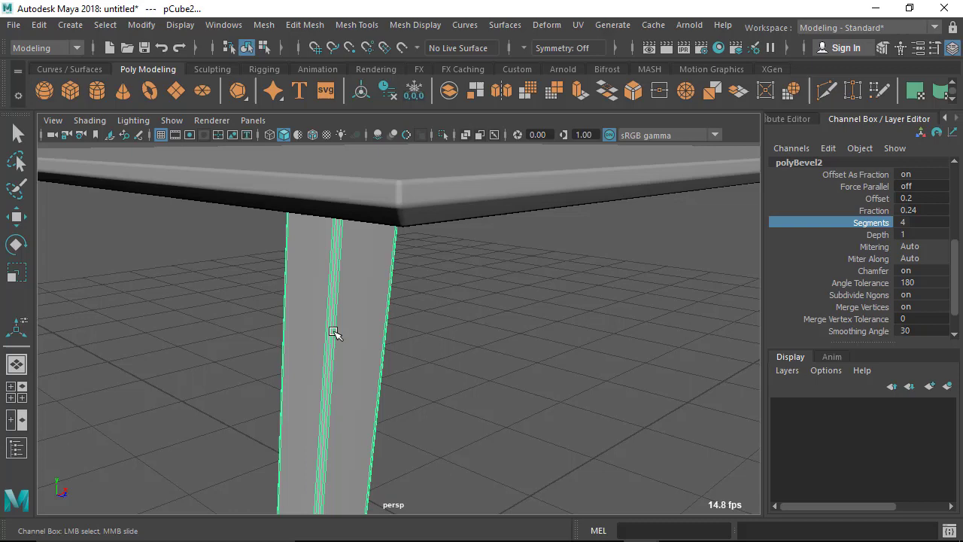
middle_click_drag(335, 333, 859, 331)
scroll(377, 329, "up", 4)
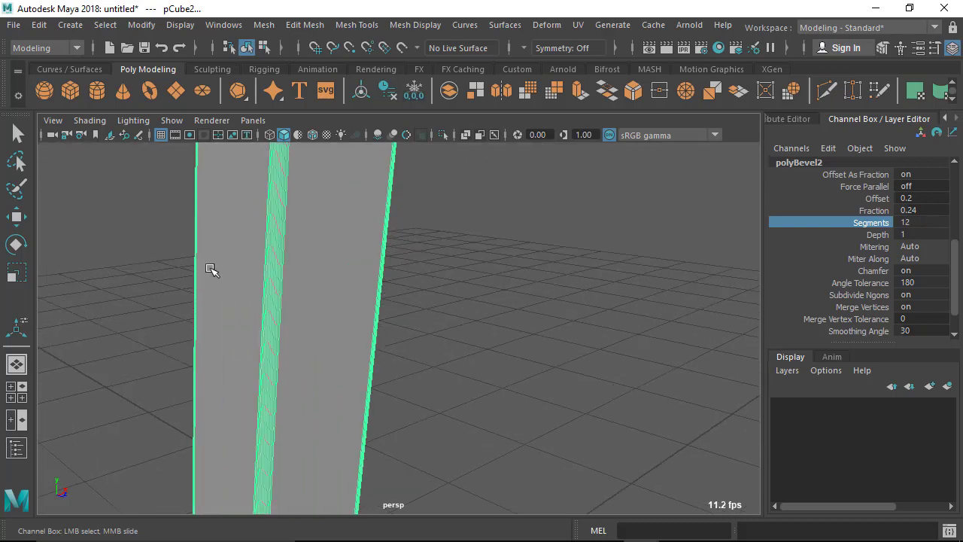
middle_click_drag(276, 276, 217, 303)
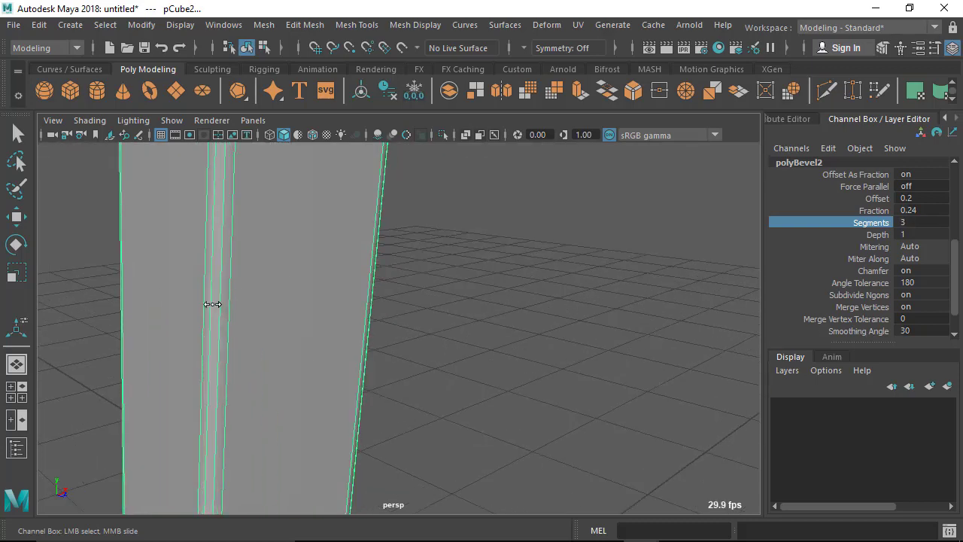
scroll(476, 316, "down", 4)
Return the leg to object selection mode and clear the selection
left_click(359, 290)
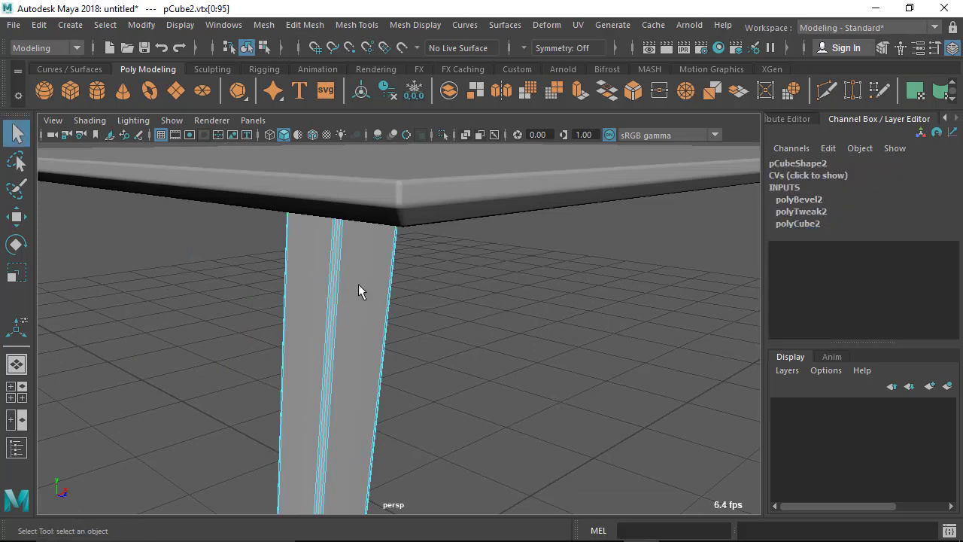
right_click(396, 209)
left_click(422, 92)
left_click(483, 255)
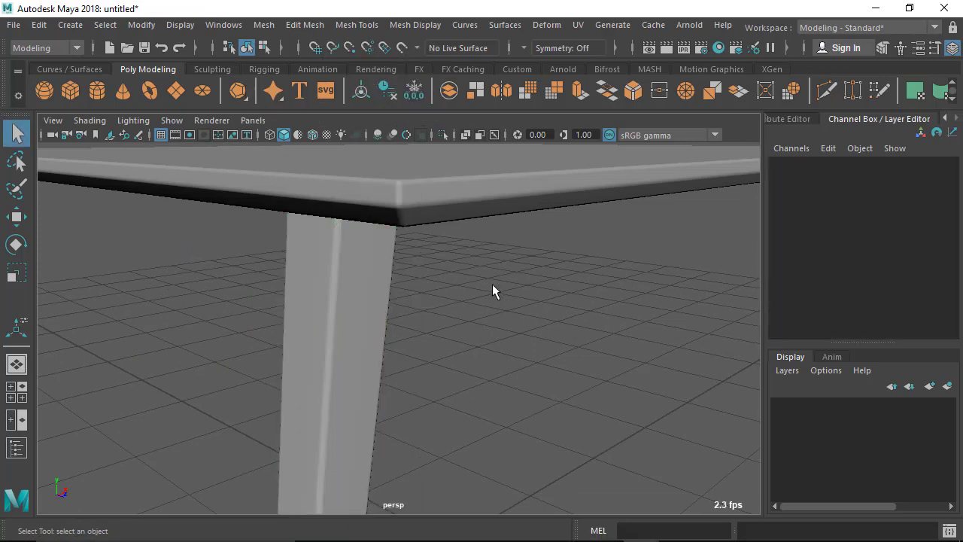
Examine the rounded leg and the tabletop together from several angles and distances
scroll(495, 291, "down", 4)
left_click_drag(358, 348, 349, 316)
left_click(453, 336)
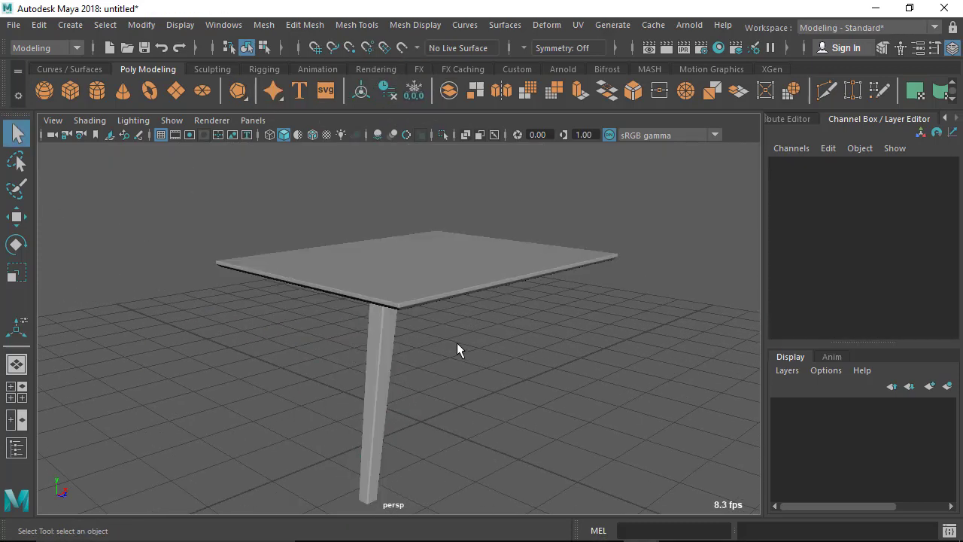
left_click_drag(462, 368, 557, 351)
scroll(422, 316, "down", 3)
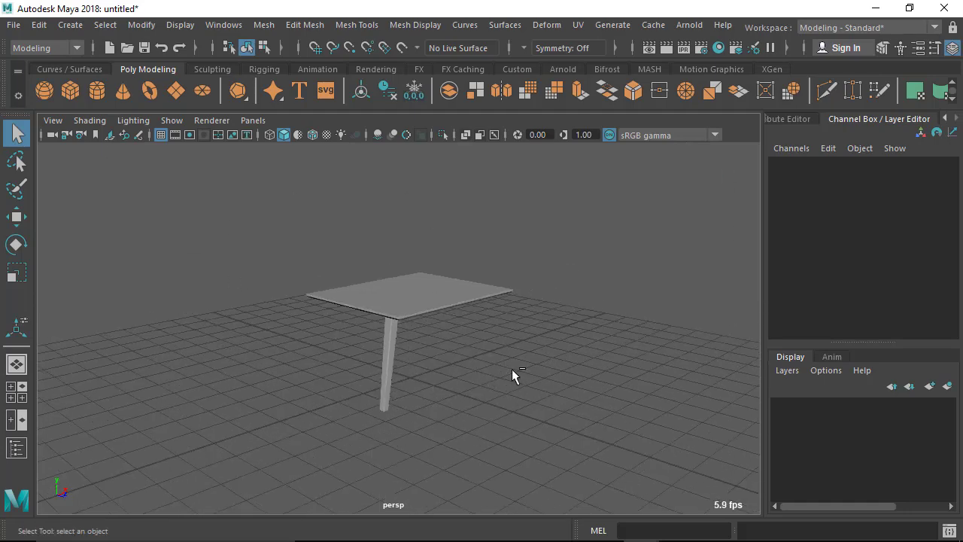
scroll(394, 362, "up", 2)
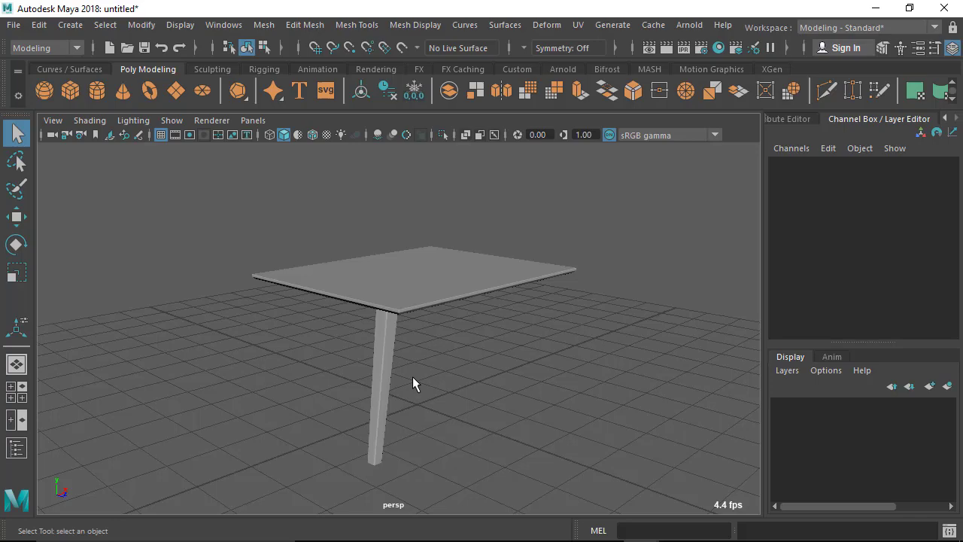
left_click_drag(414, 376, 354, 369, "alt")
scroll(406, 402, "up", 2)
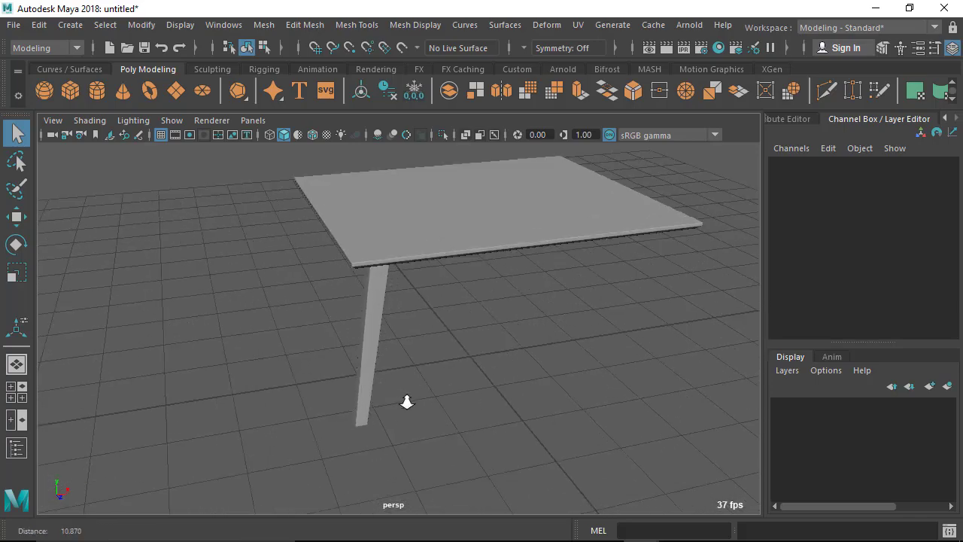
left_click_drag(406, 401, 462, 377, "alt")
Select the finished leg with the Move tool and duplicate it in place
left_click(340, 441)
left_click_drag(340, 441, 380, 335, "alt")
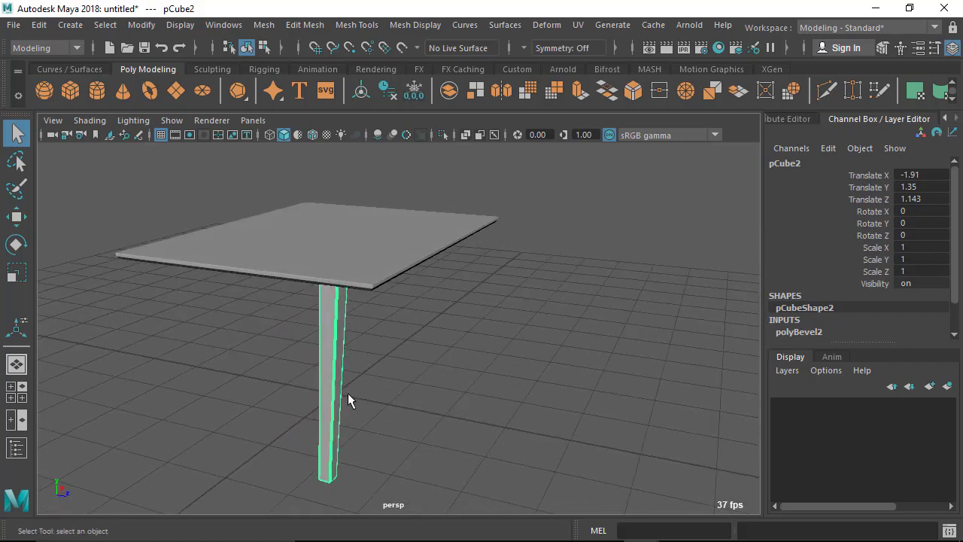
key("w")
key("super")
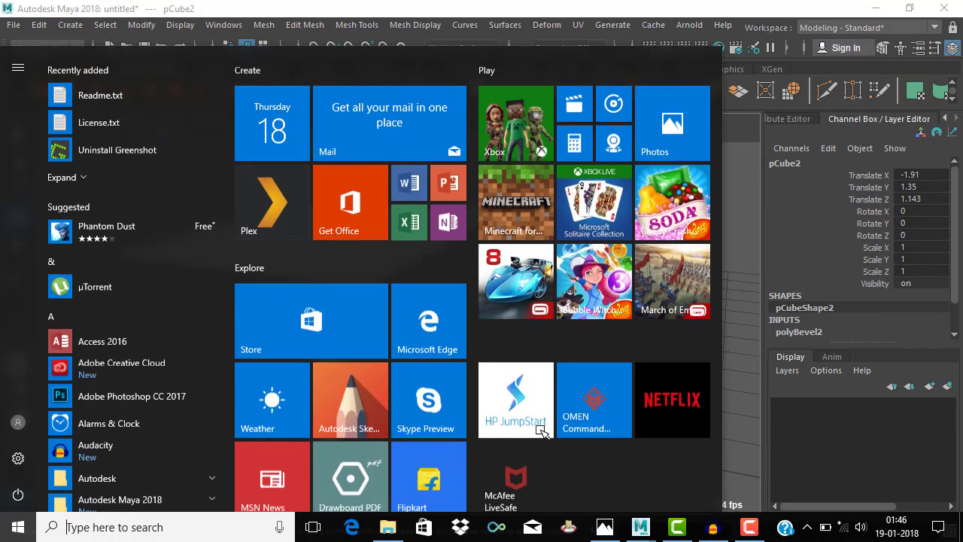
key("super")
left_click_drag(518, 426, 527, 413, "alt")
middle_click_drag(527, 413, 658, 386, "alt")
left_click_drag(659, 387, 362, 419, "alt")
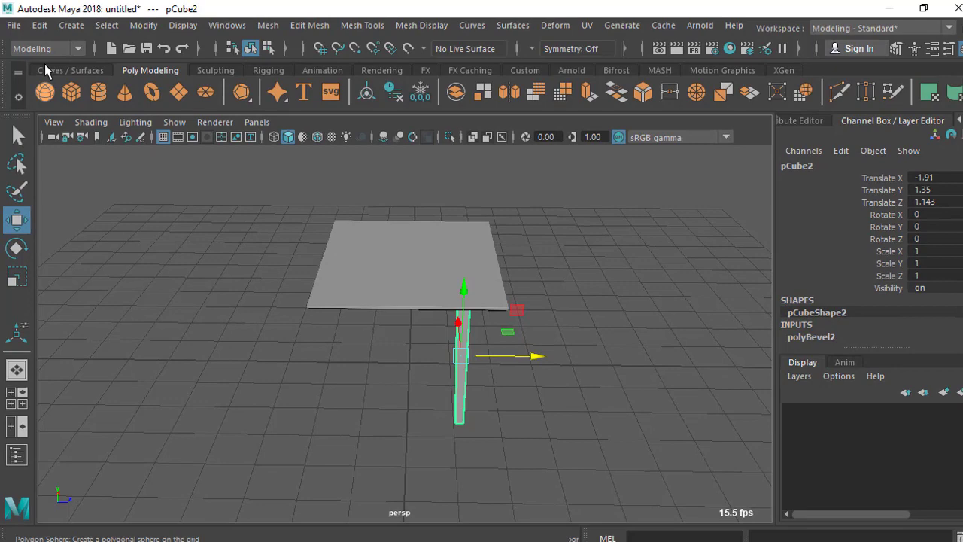
left_click(38, 24)
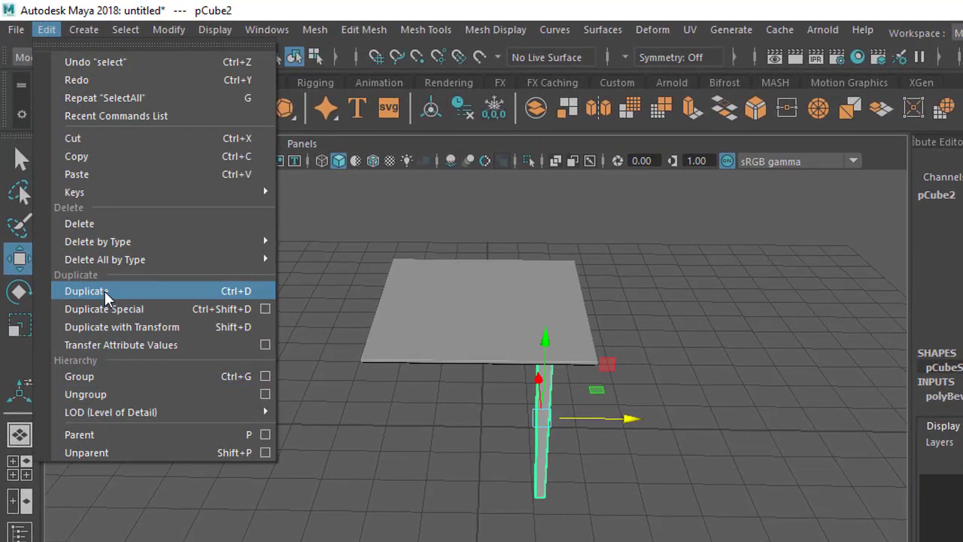
left_click(235, 292)
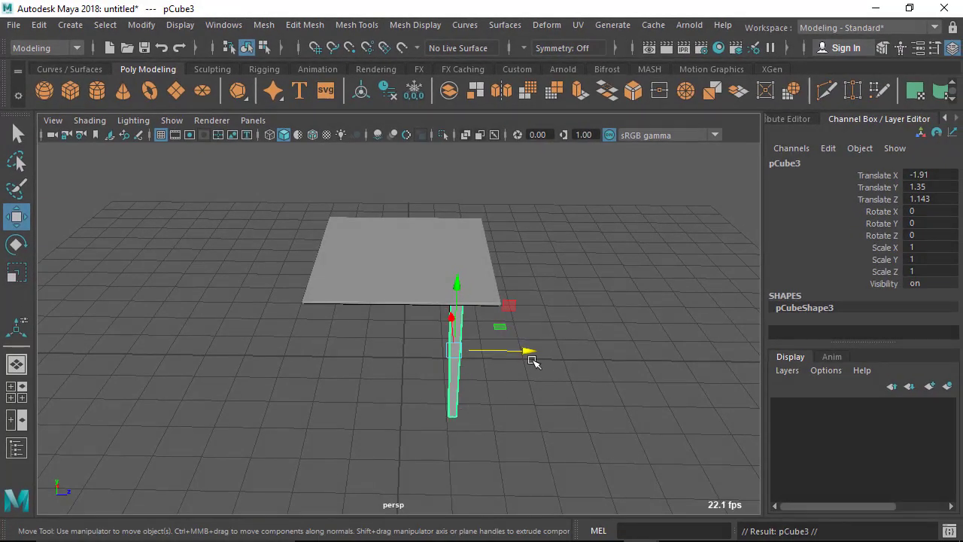
Try moving the duplicated leg outward along Z to about 2.718, and undo the move
left_click_drag(527, 360, 599, 354)
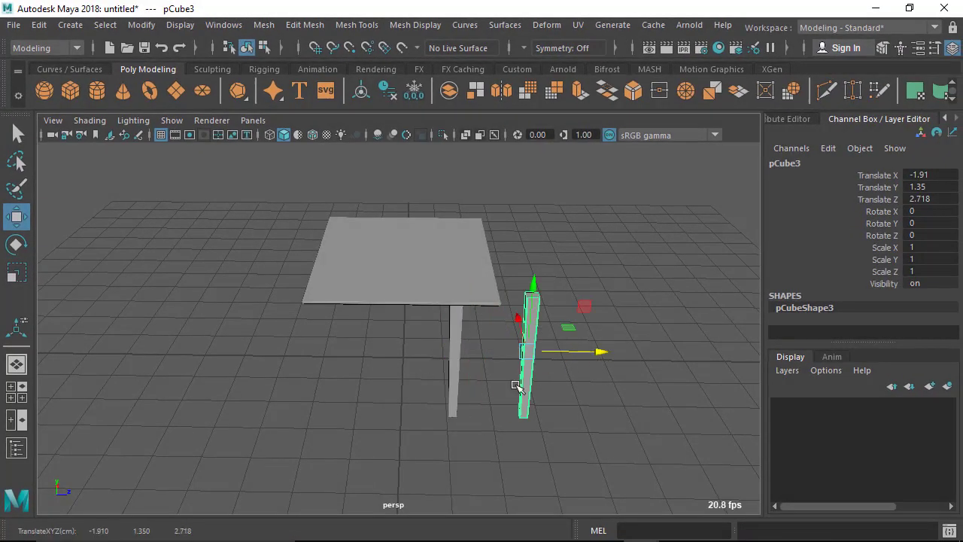
key("ctrl+z")
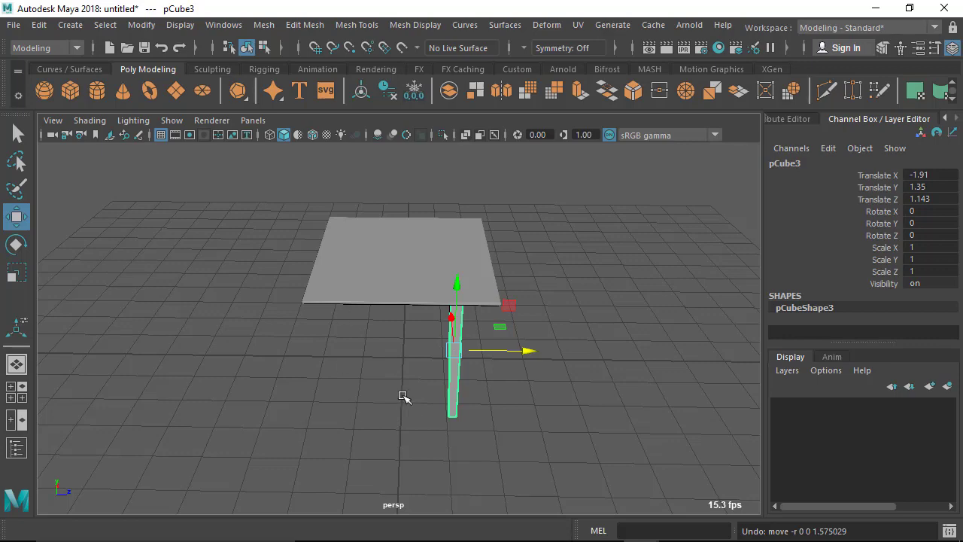
left_click_drag(401, 394, 277, 409, "alt")
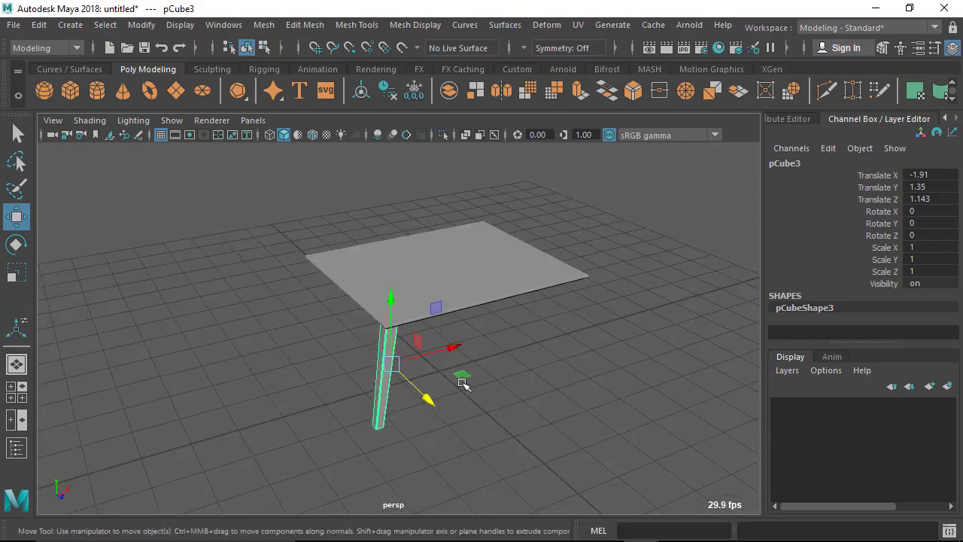
left_click_drag(463, 384, 519, 381, "alt")
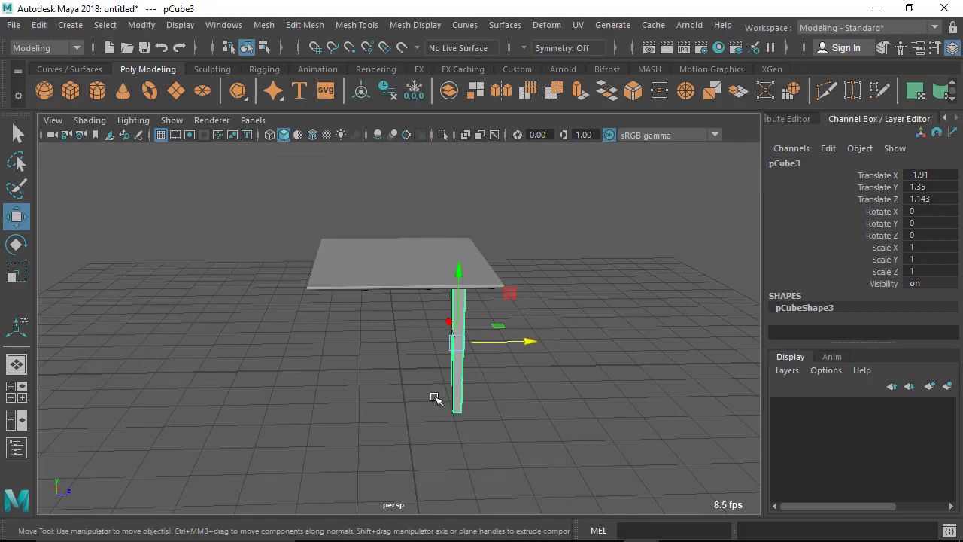
Try grouping the duplicated leg on its own, and undo the grouping
key("ctrl+g")
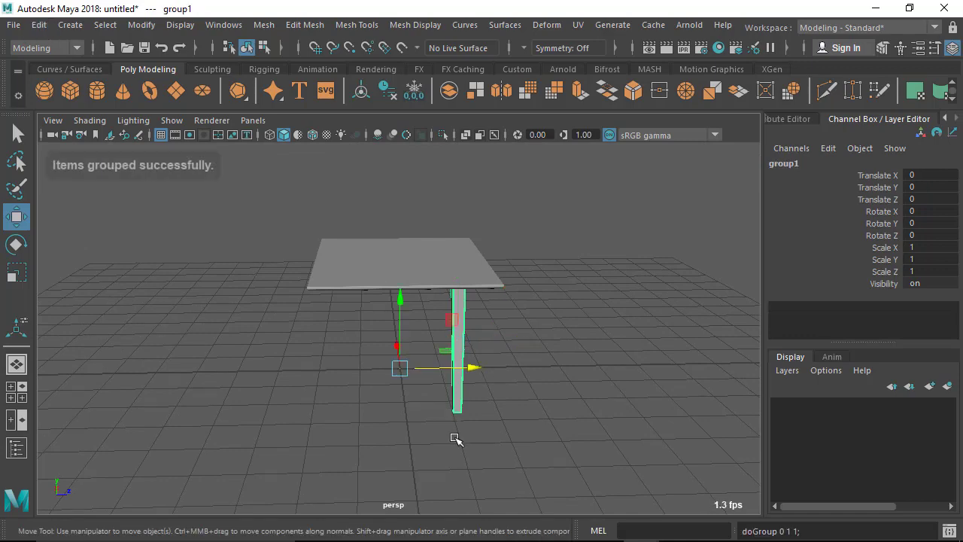
left_click_drag(431, 439, 475, 443, "alt")
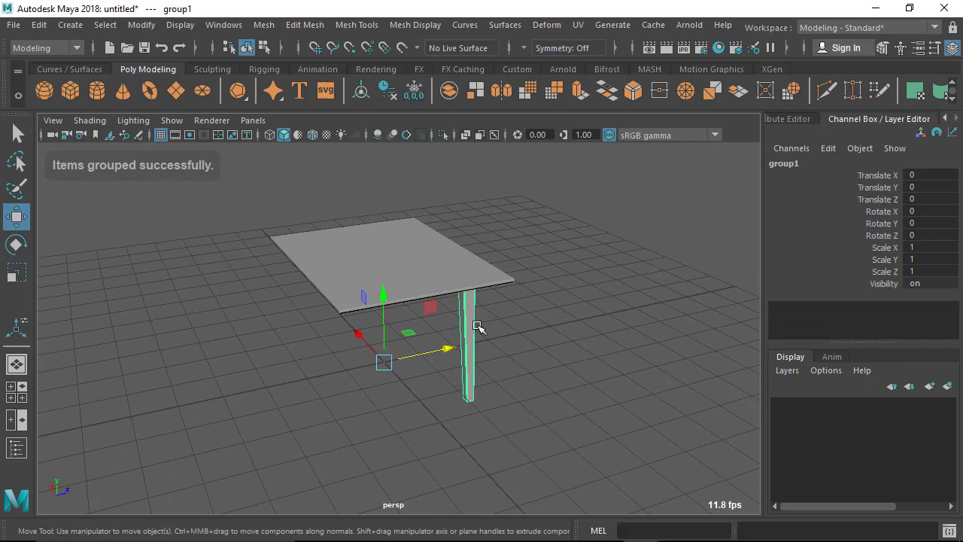
left_click_drag(460, 400, 501, 384, "alt")
left_click_drag(402, 420, 462, 406, "alt")
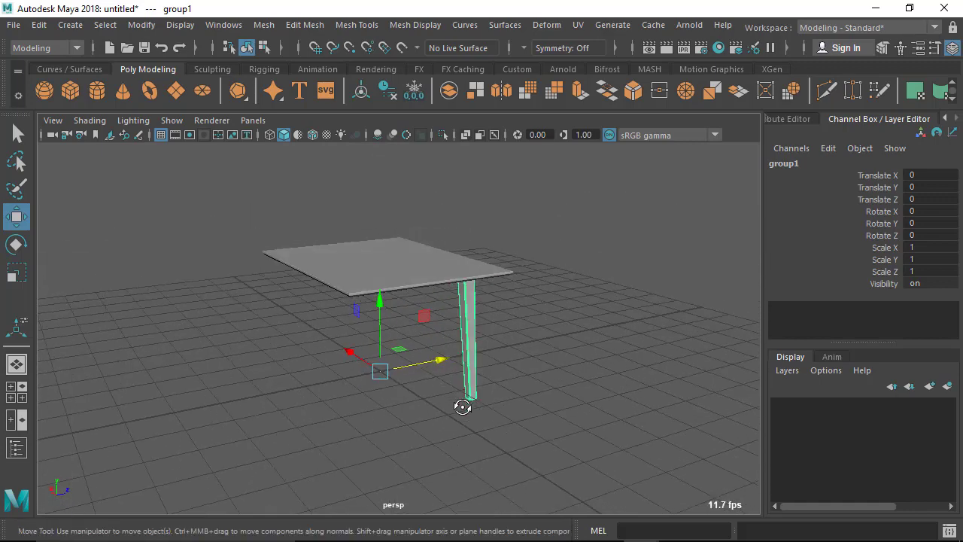
key("ctrl+z")
Move the duplicated leg's pivot to the world origin with grid snapping, and turn pivot editing and snapping off
right_click_drag(429, 406, 458, 449, "alt")
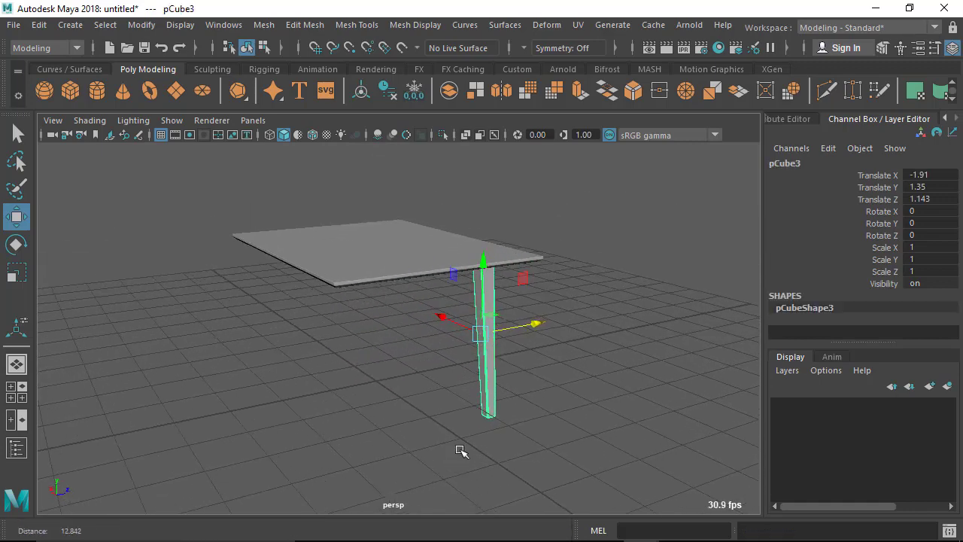
key("d")
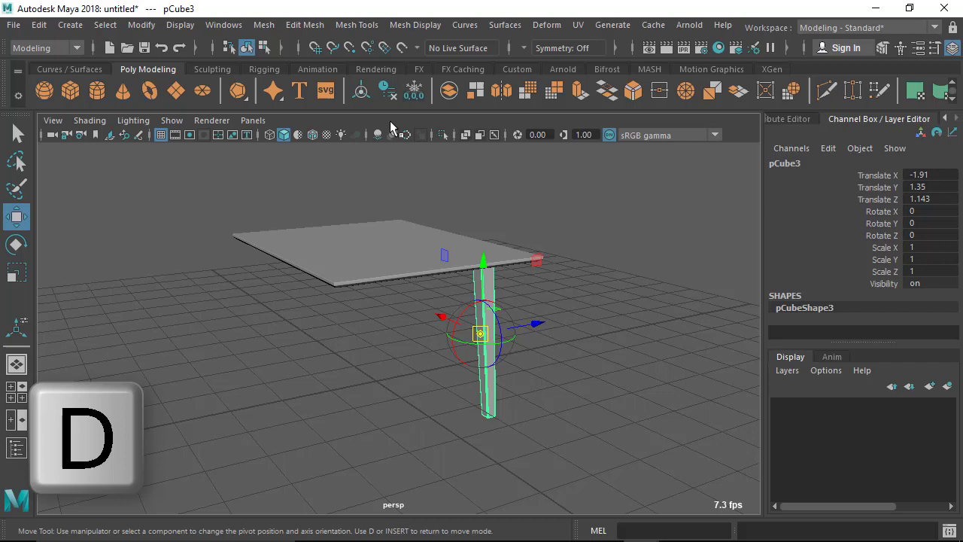
left_click(313, 50)
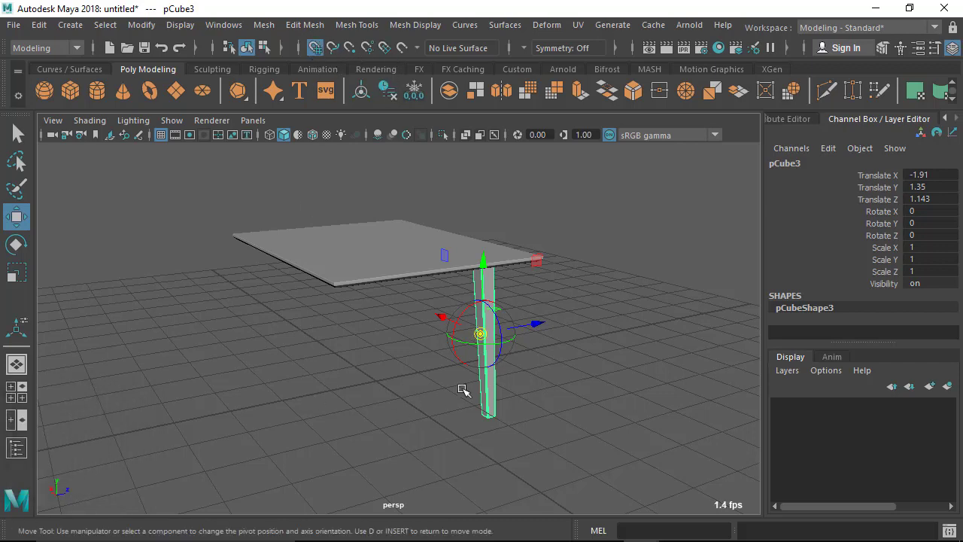
left_click_drag(483, 334, 376, 381)
key("Insert")
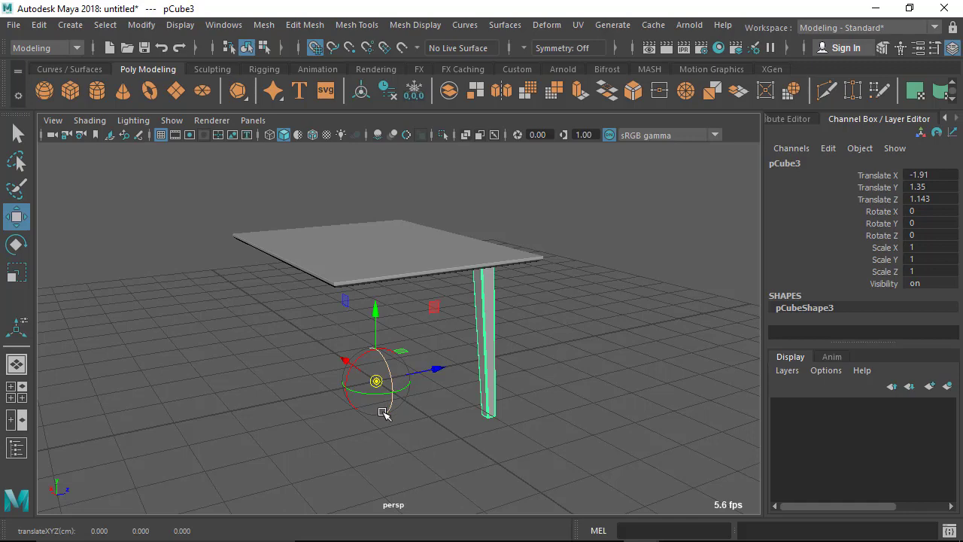
key("d")
left_click(316, 47)
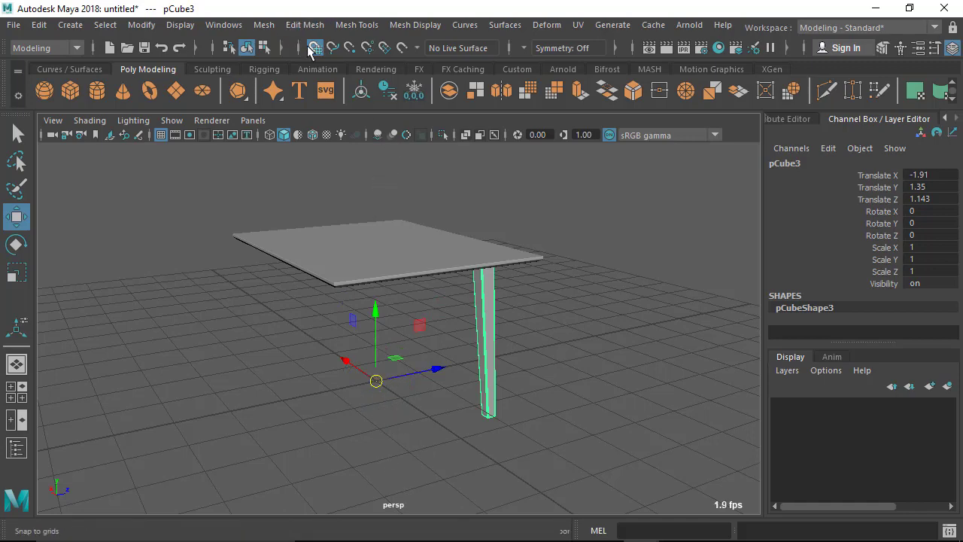
Mirror the duplicated leg about the origin to the opposite side of the tabletop by setting Scale Z to -1
left_click_drag(410, 458, 473, 367, "alt")
left_click_drag(377, 359, 566, 369, "alt")
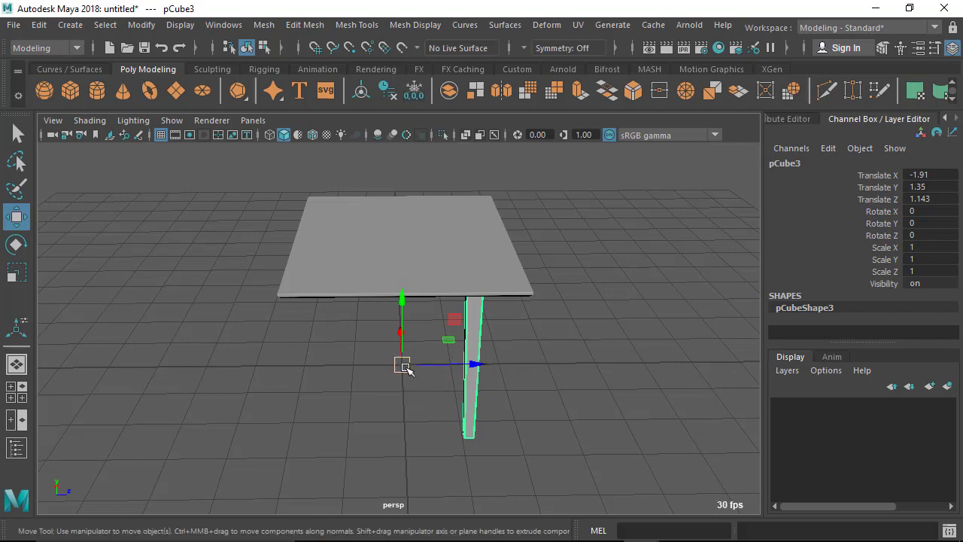
left_click(404, 367)
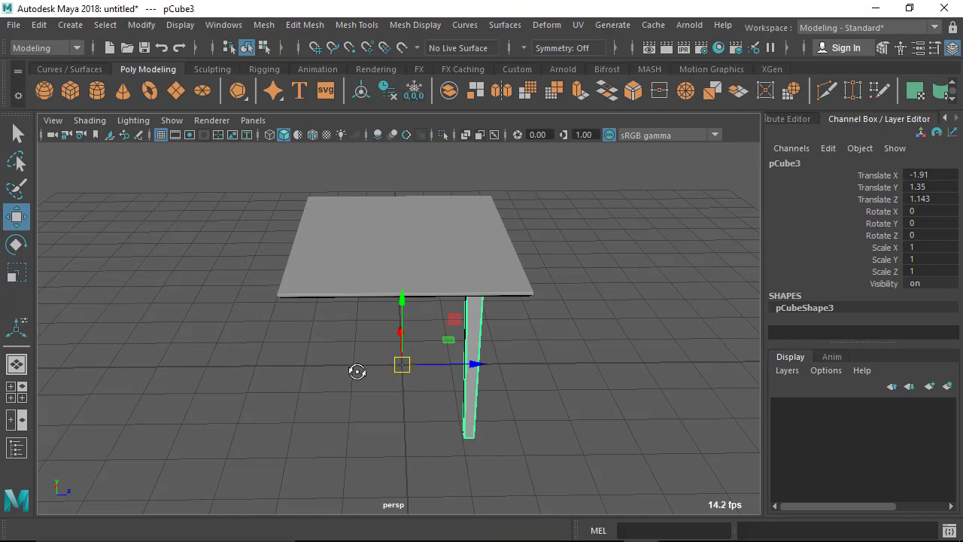
mouse_move(357, 371)
left_mouse_down("alt")
mouse_move(376, 366)
mouse_move(363, 385)
left_mouse_up("alt")
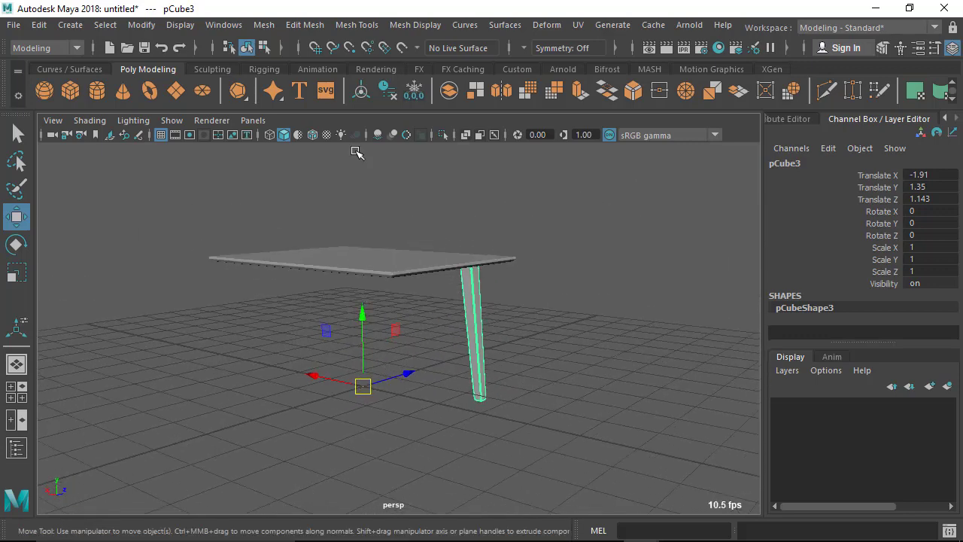
left_click_drag(426, 400, 338, 379, "alt")
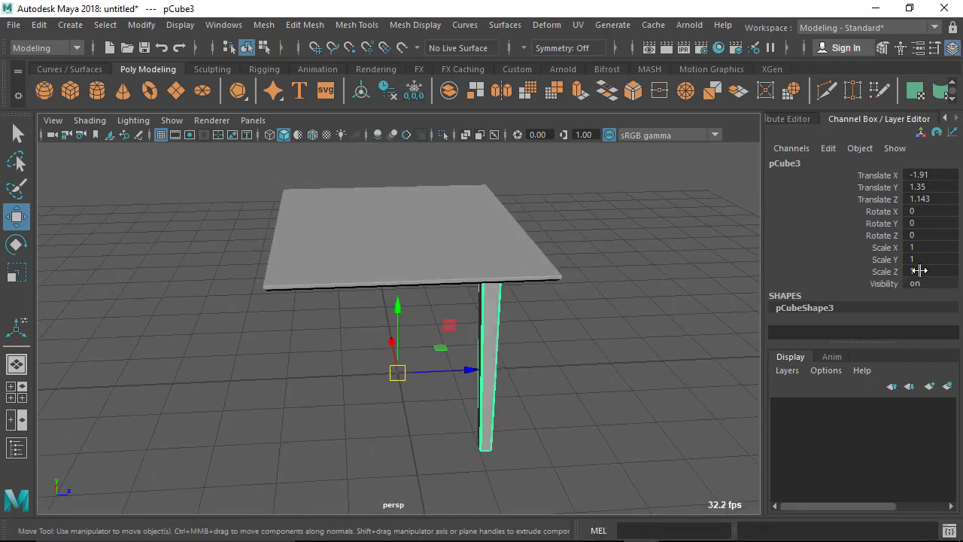
left_click(920, 271)
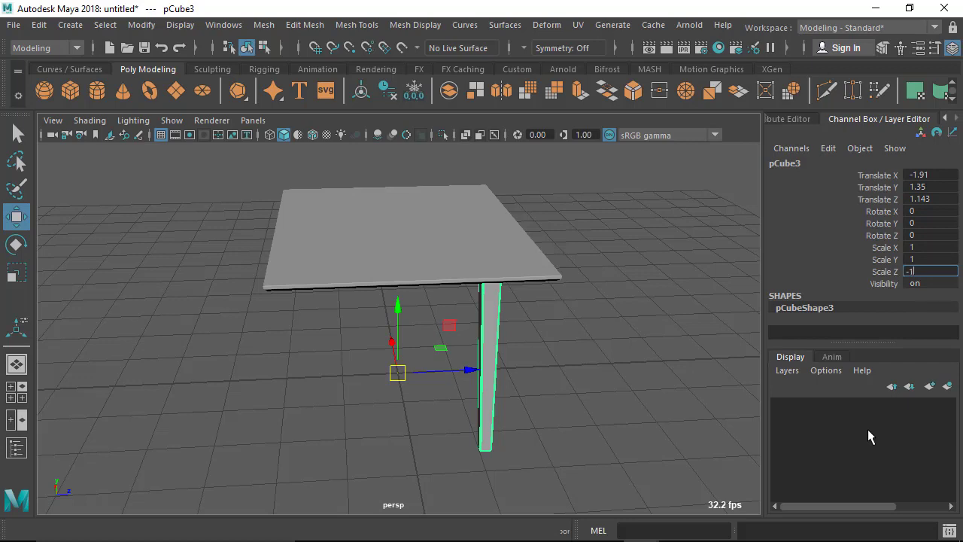
key("Return")
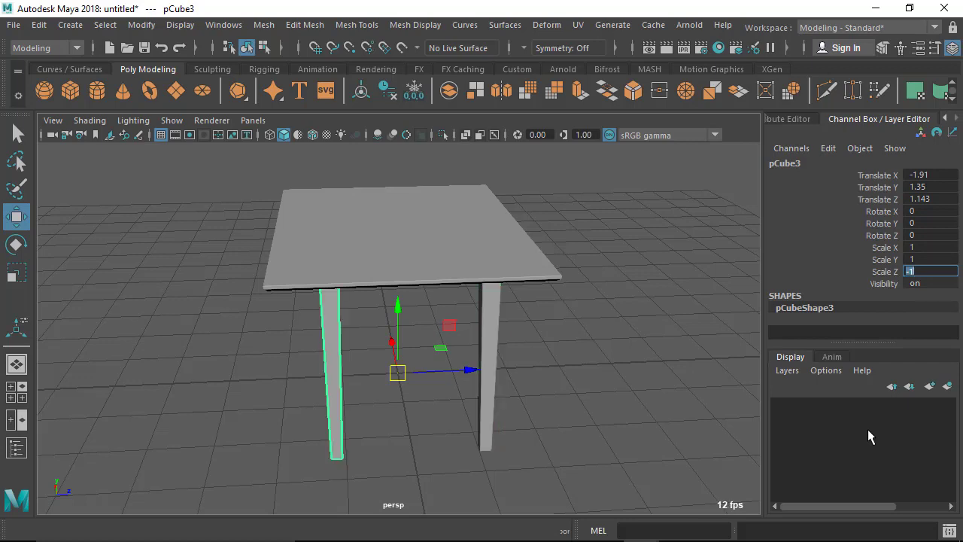
Undo the Scale Z mirroring of the duplicated leg
left_click_drag(595, 354, 504, 378, "alt")
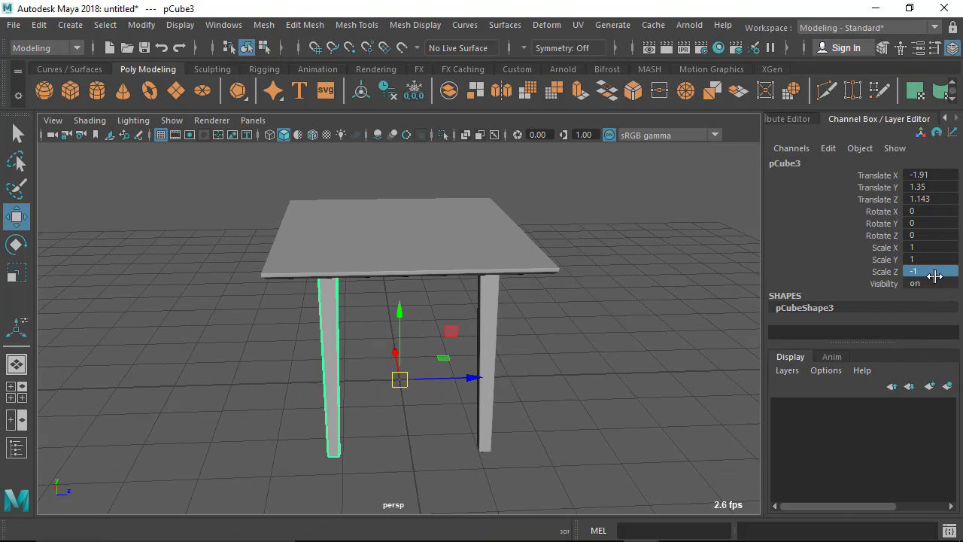
left_click_drag(667, 366, 617, 351, "alt")
left_click(472, 328)
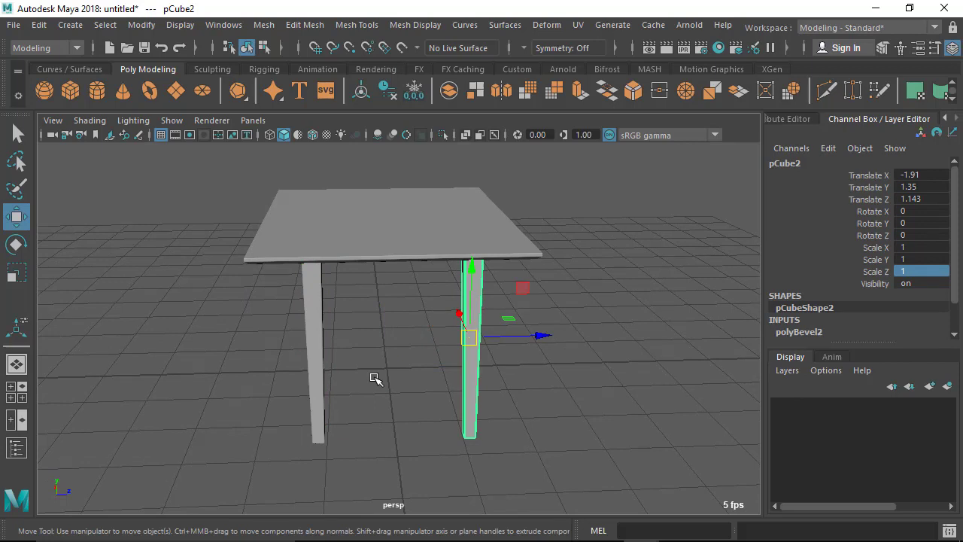
key("ctrl+z")
key("ctrl+z")
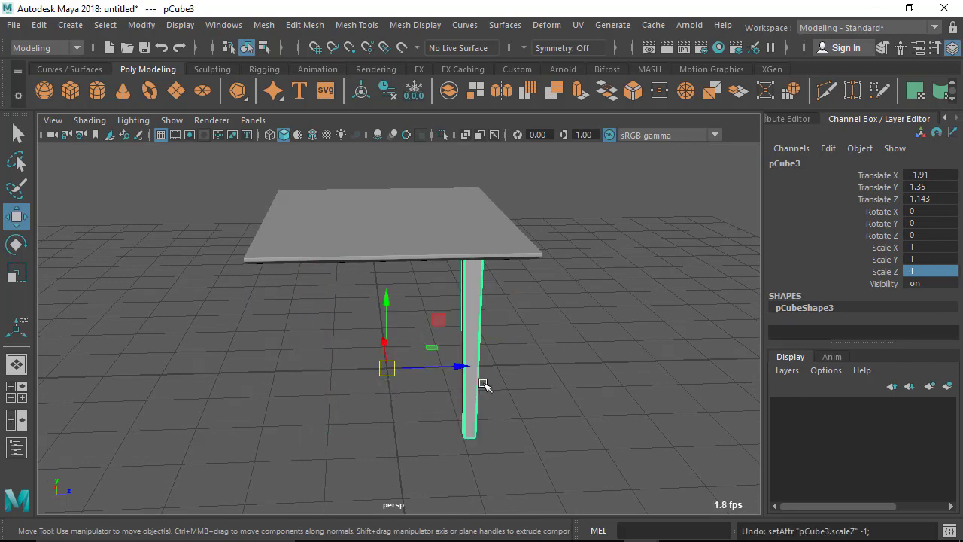
Try mirroring the duplicated leg by freehand scaling along Z to about -1.18, and undo the scaling
key("r")
left_click_drag(404, 407, 399, 393, "alt")
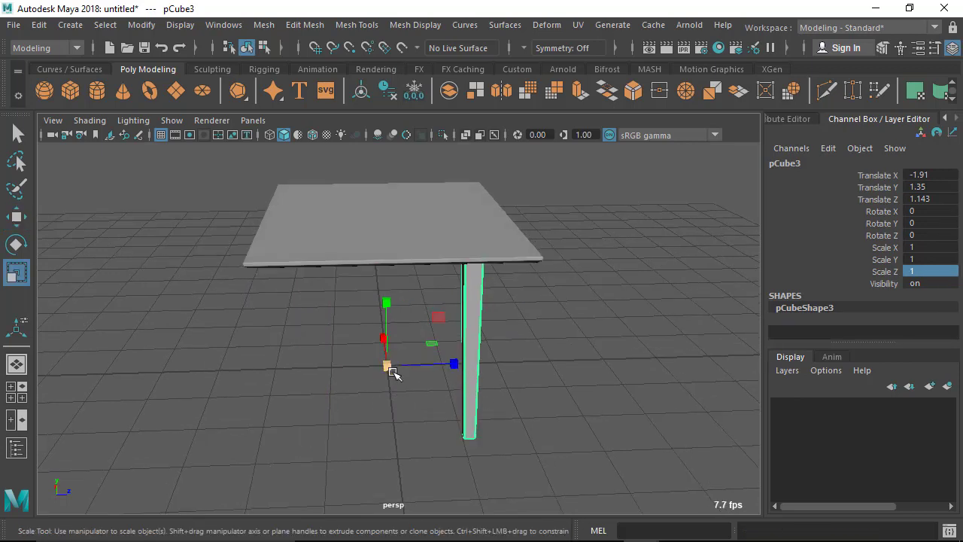
left_click_drag(465, 364, 318, 368)
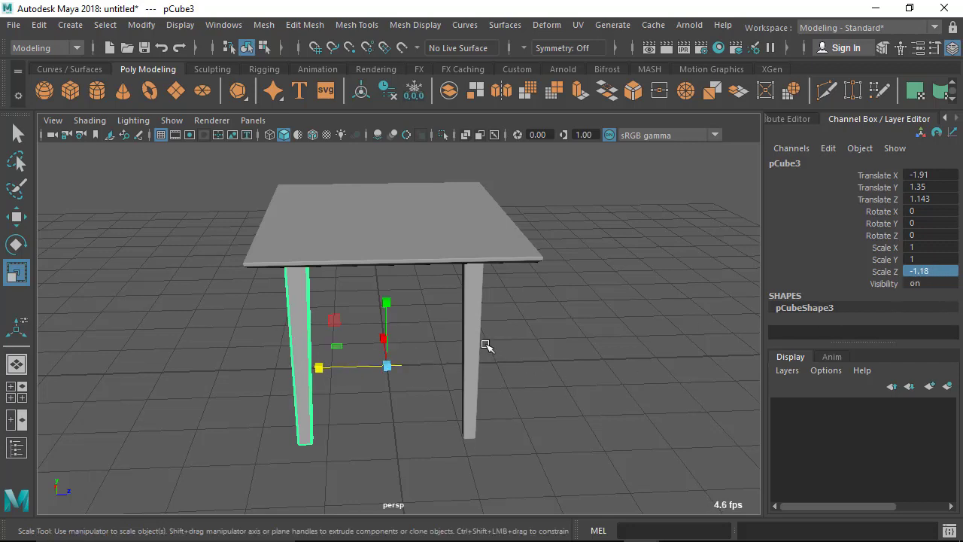
left_click(473, 396)
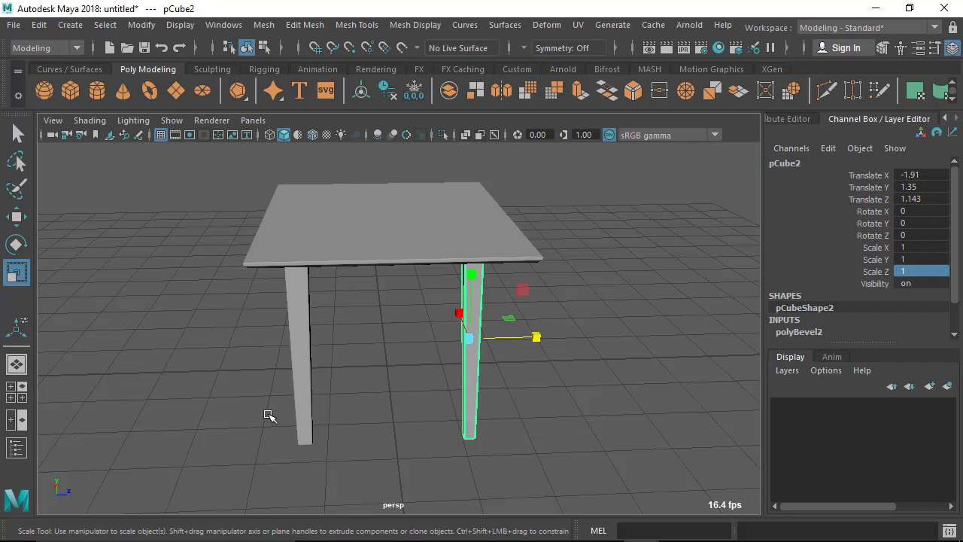
key("ctrl+shift+d")
key("ctrl+z")
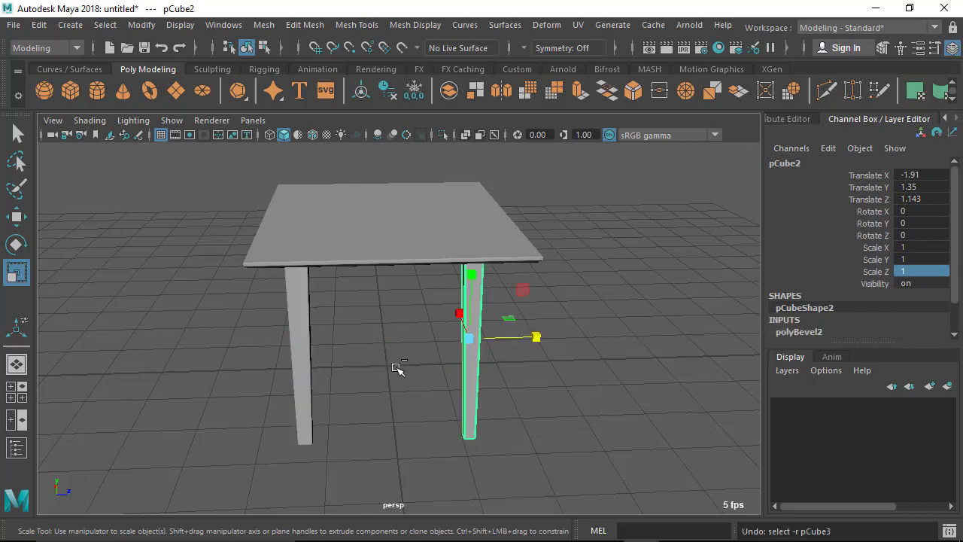
key("shift+z")
key("ctrl+z")
Set the duplicated leg's Scale Z to -1 to mirror it exactly across the origin
double_click(916, 271)
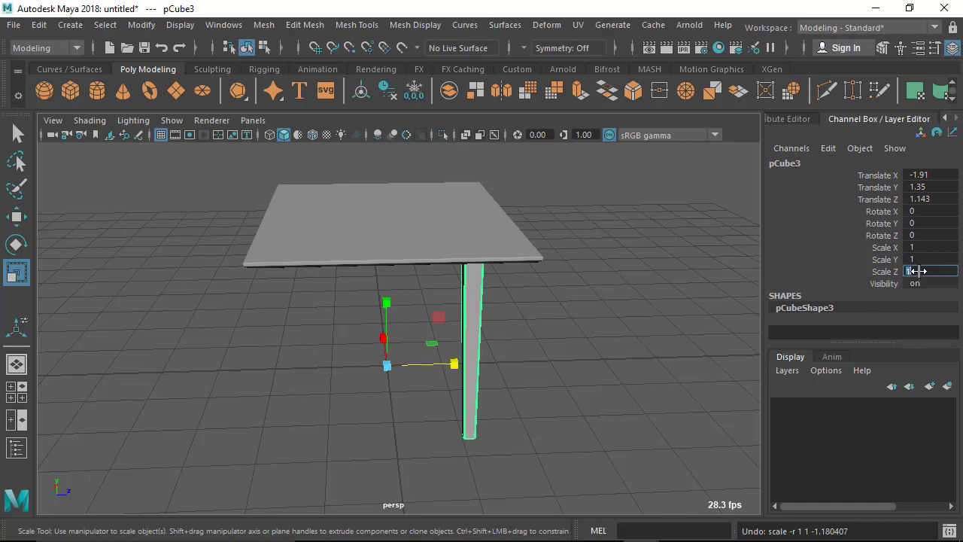
type("-1")
key("Return")
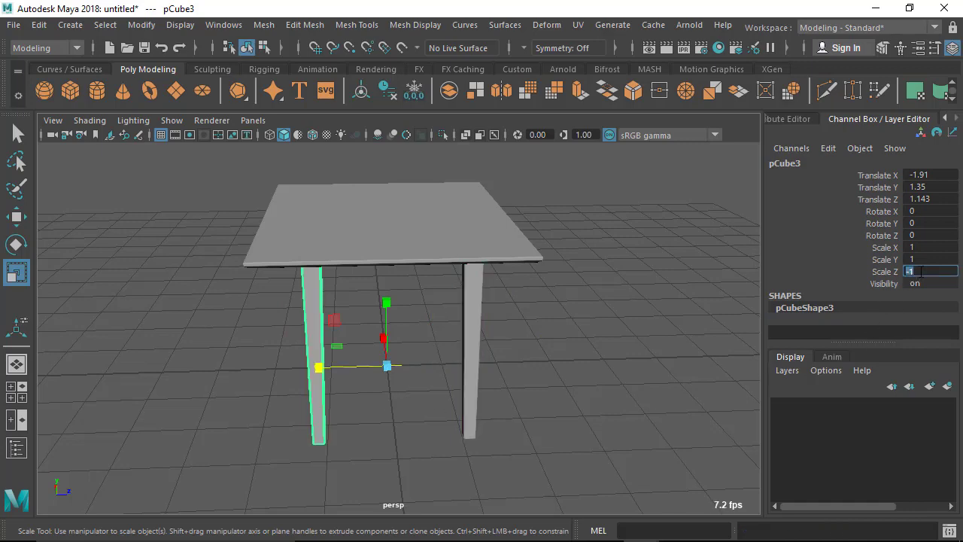
Select the original leg together with its mirrored copy and group the two legs
left_click_drag(477, 369, 335, 358, "alt")
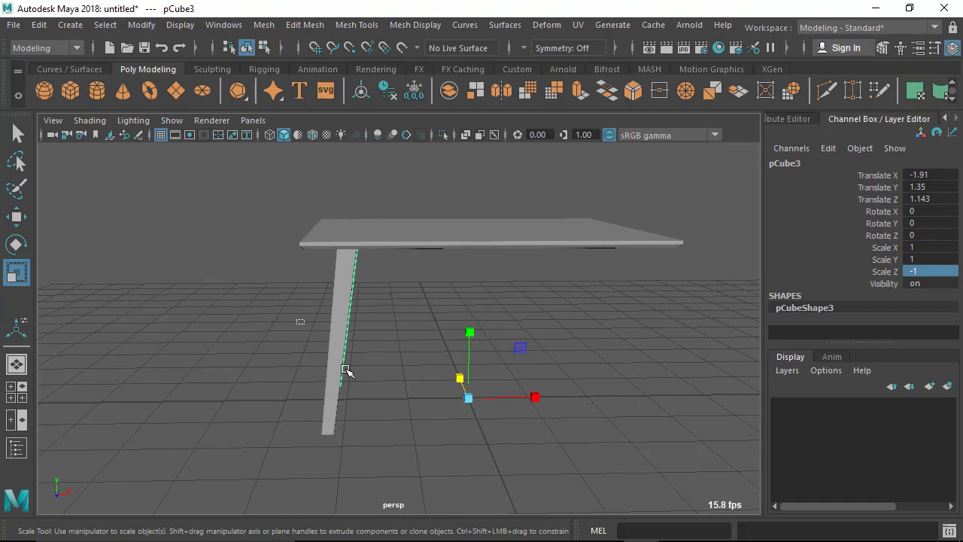
left_click(344, 370)
left_click_drag(397, 402, 424, 402, "alt")
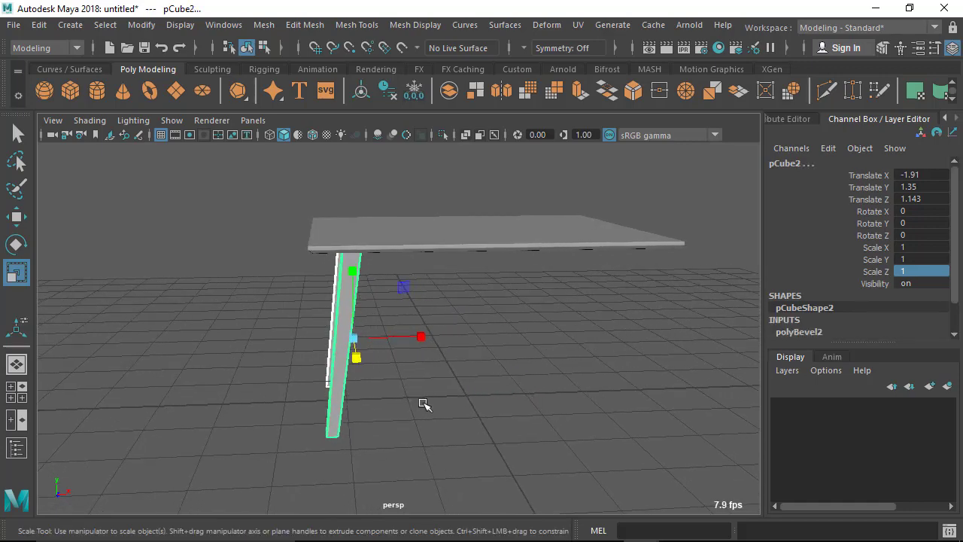
key("ctrl+g")
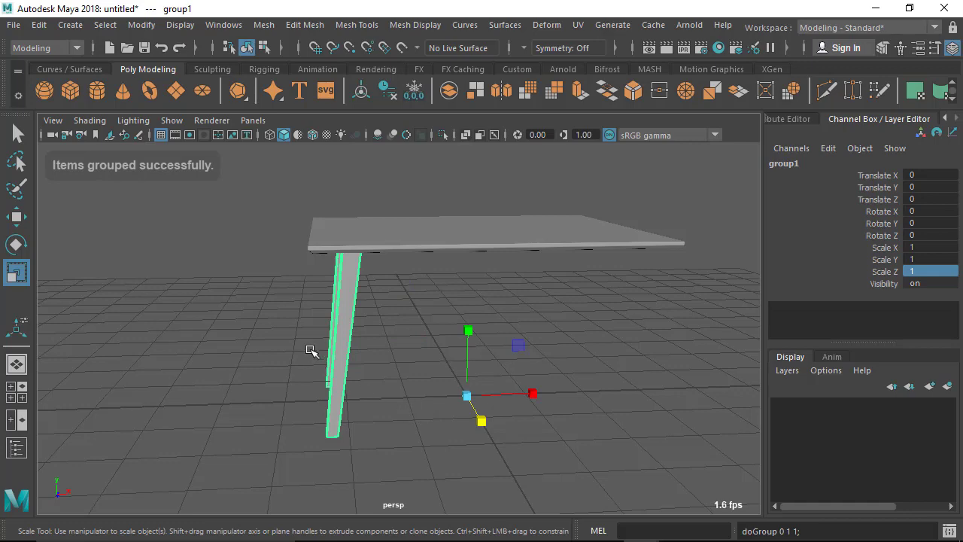
Duplicate the two-leg group and mirror the copy to the tabletop's opposite end by setting its Scale X to -1
left_click_drag(480, 419, 429, 412, "alt")
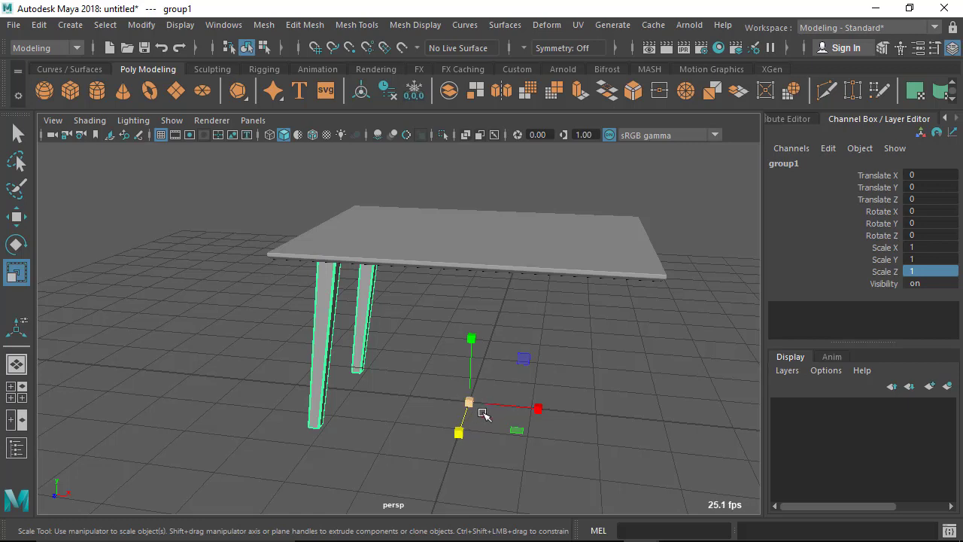
left_click(39, 25)
left_click(82, 259)
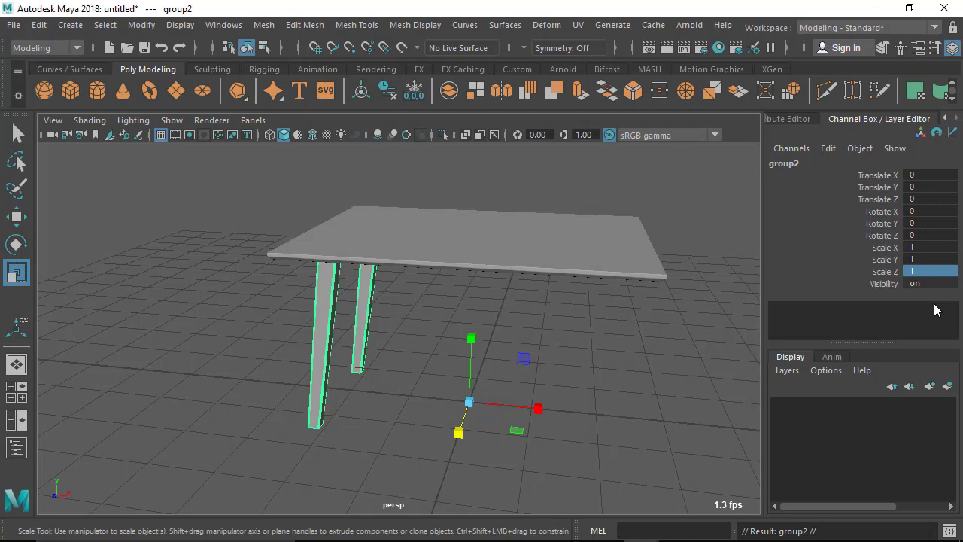
double_click(920, 248)
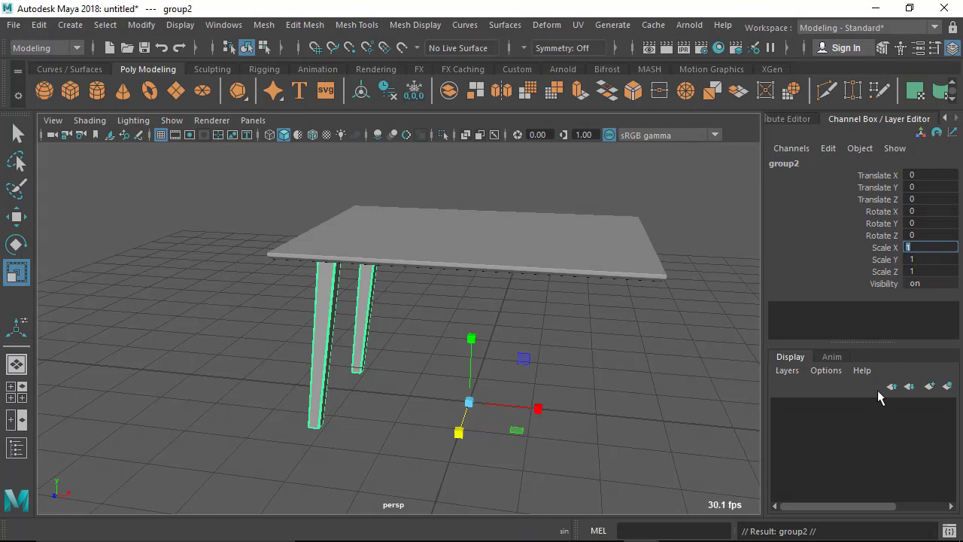
type("-1")
key("Return")
left_click(414, 332)
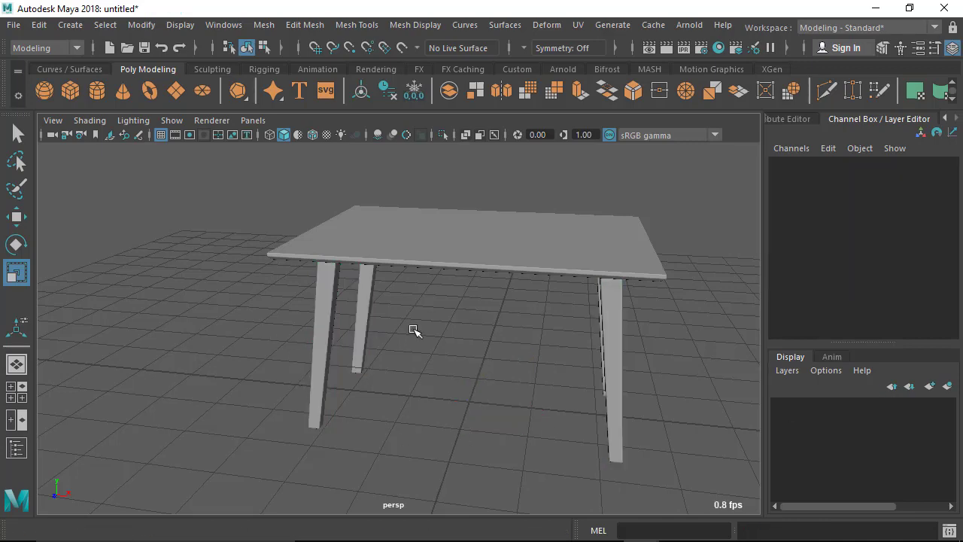
Examine the four-legged table from several angles, checking the placement and slant of the original and mirrored legs
left_click_drag(414, 331, 437, 331, "alt")
right_click_drag(437, 331, 435, 374, "alt")
left_click(376, 419)
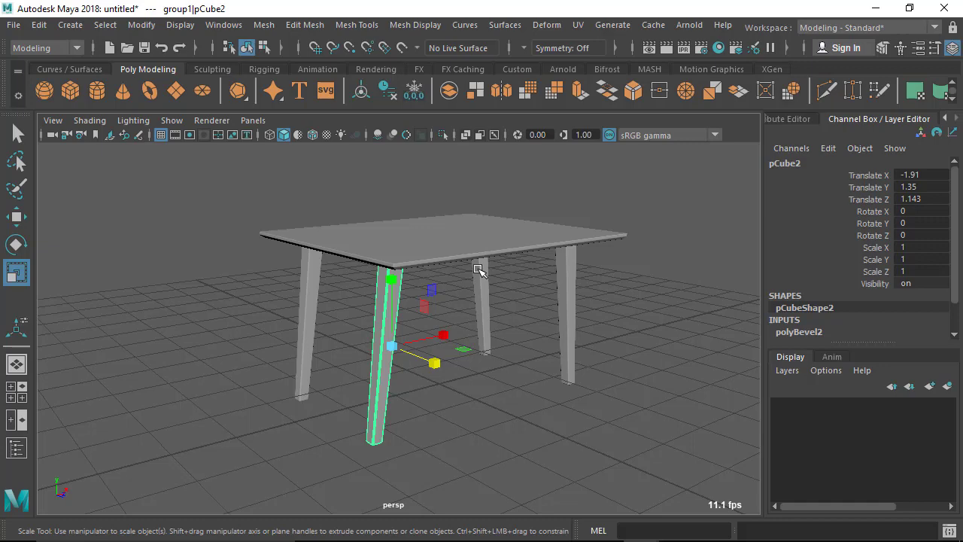
left_click_drag(479, 270, 357, 338, "alt")
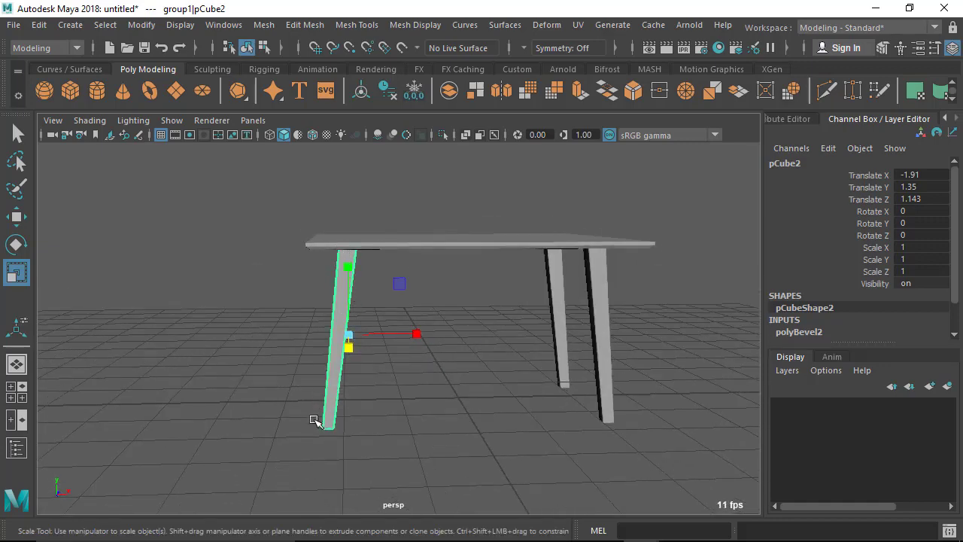
left_click(608, 377)
left_click(312, 370)
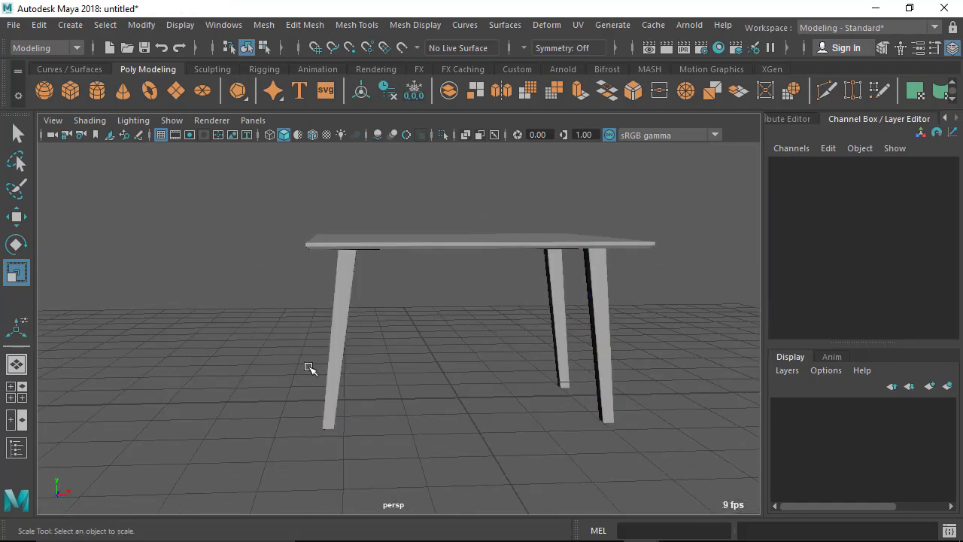
left_click(612, 364)
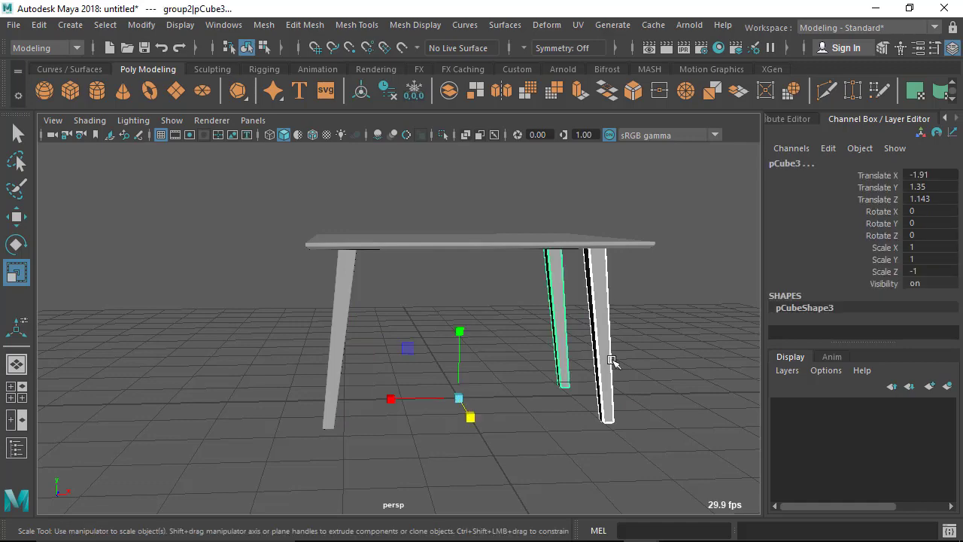
left_click(651, 365)
left_click_drag(469, 369, 520, 379, "alt")
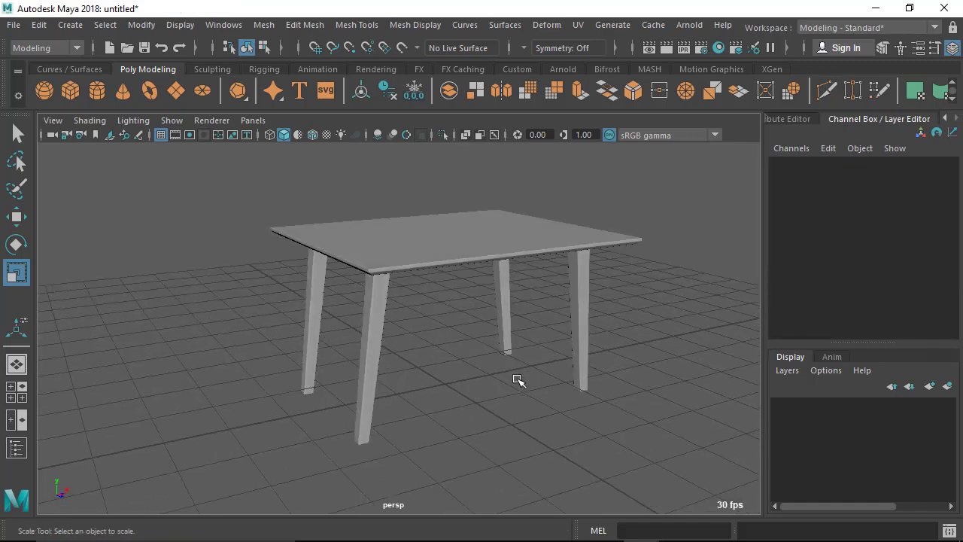
left_click_drag(440, 299, 408, 263, "alt")
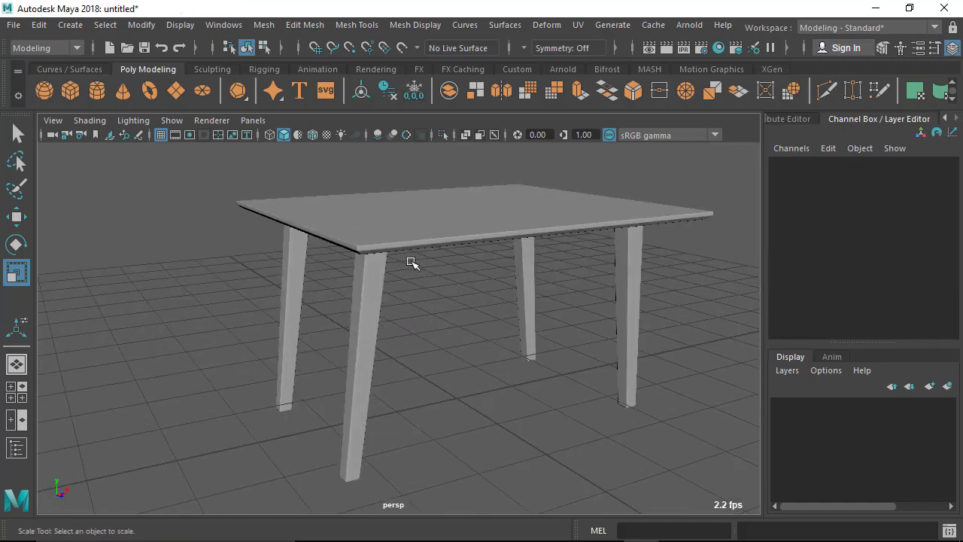
left_click_drag(455, 298, 365, 291, "alt")
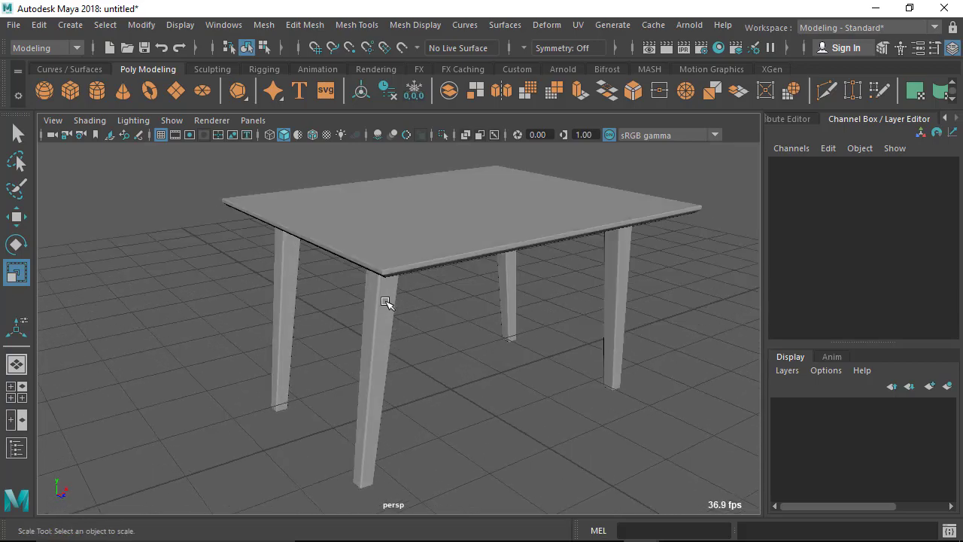